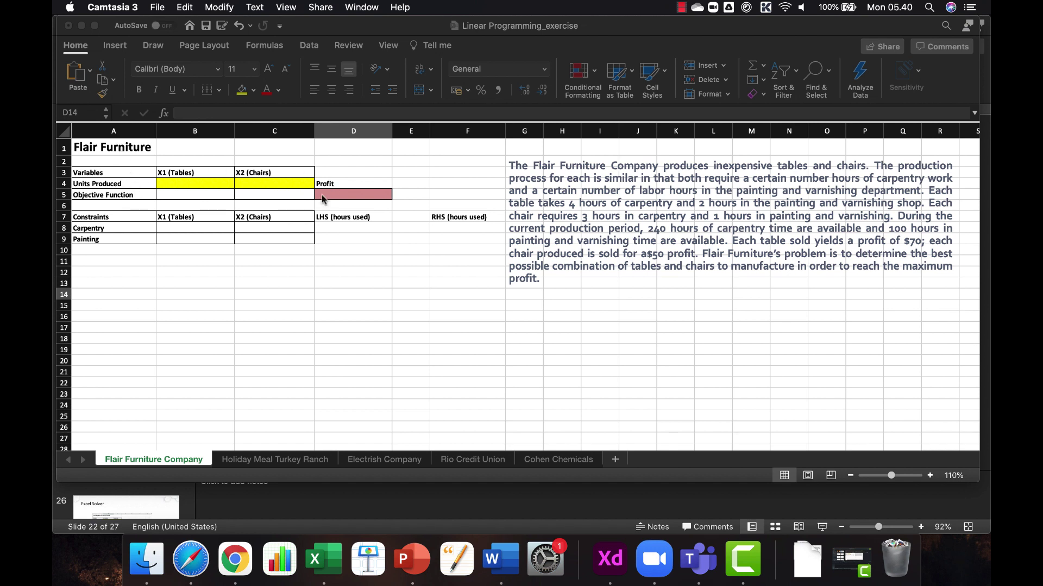
left_click(110, 175)
left_click(116, 172)
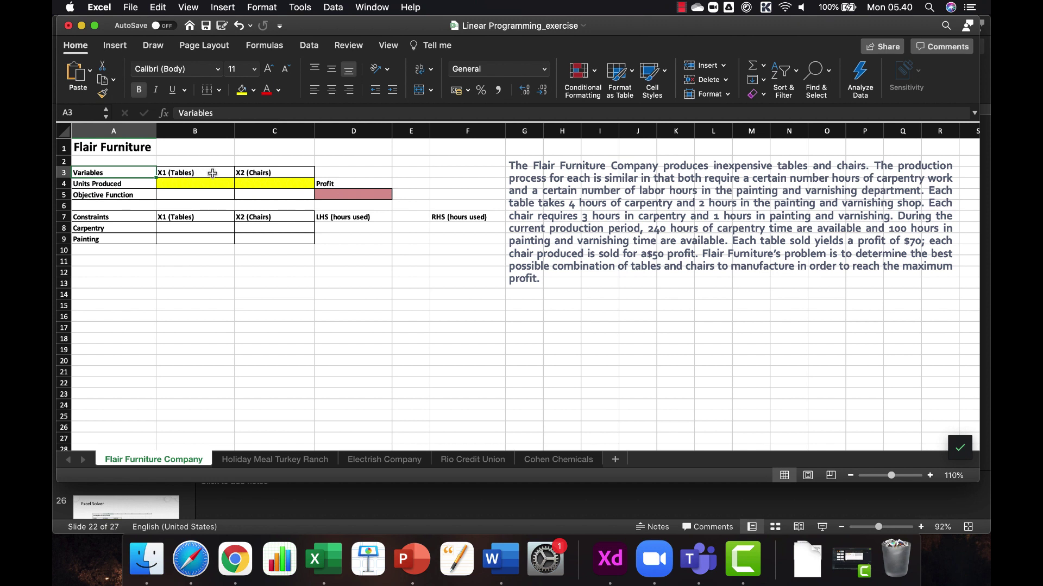
left_click(212, 173)
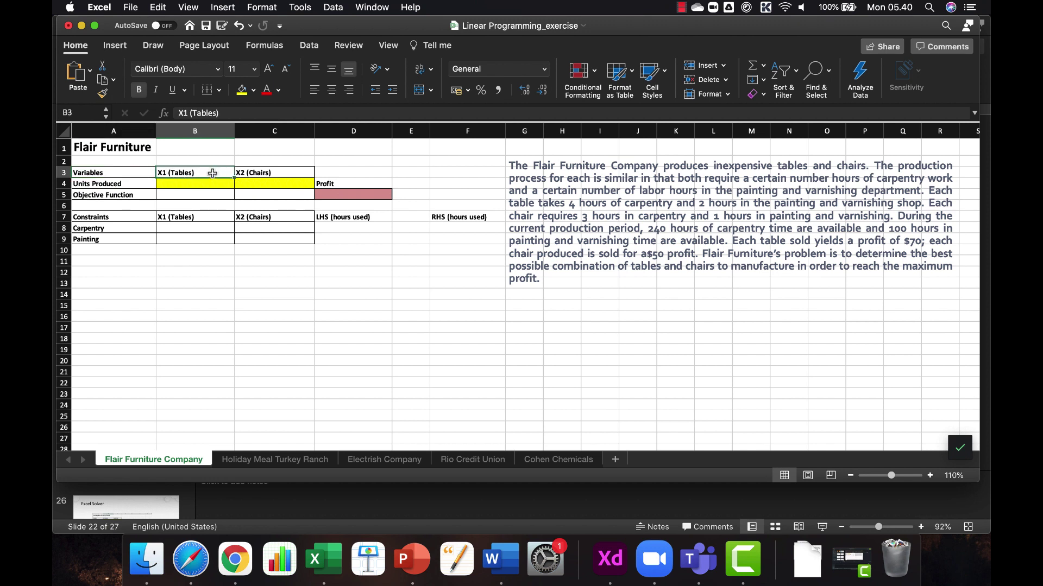
left_click(279, 173)
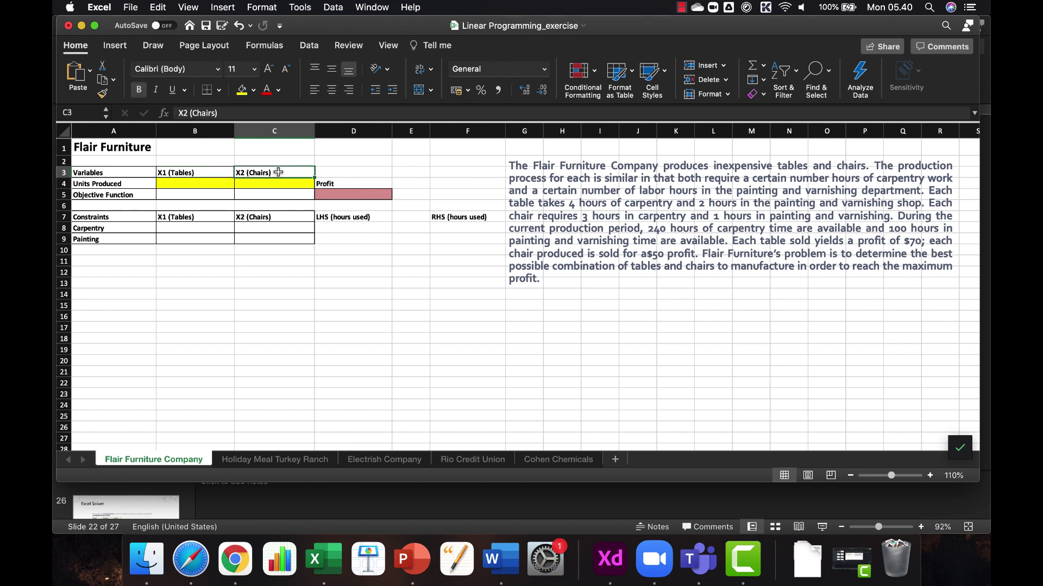
Enter 1 as the units produced for both tables and chairs in cells B4 and C4
left_click(198, 185)
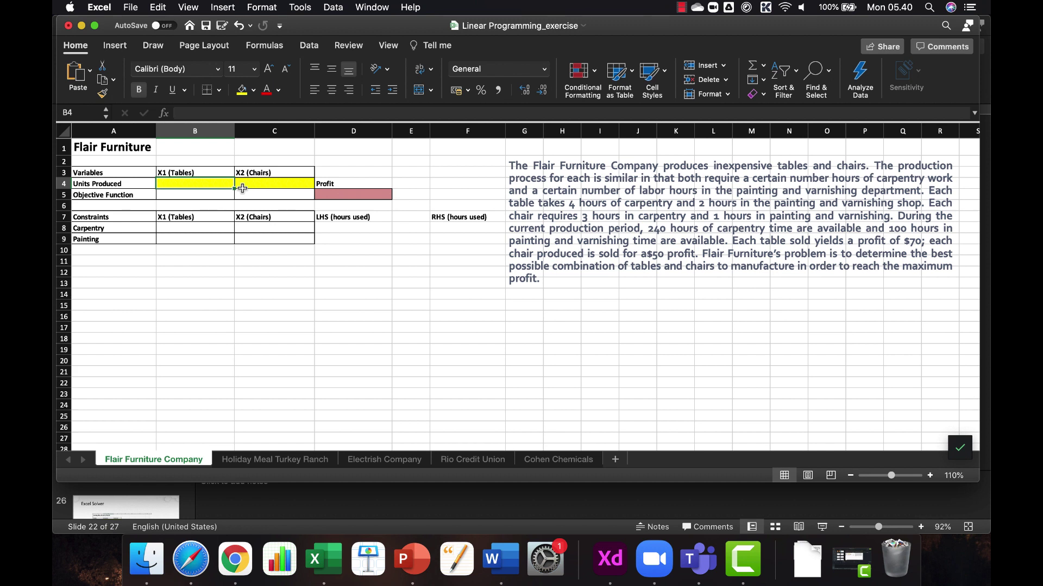
type("1")
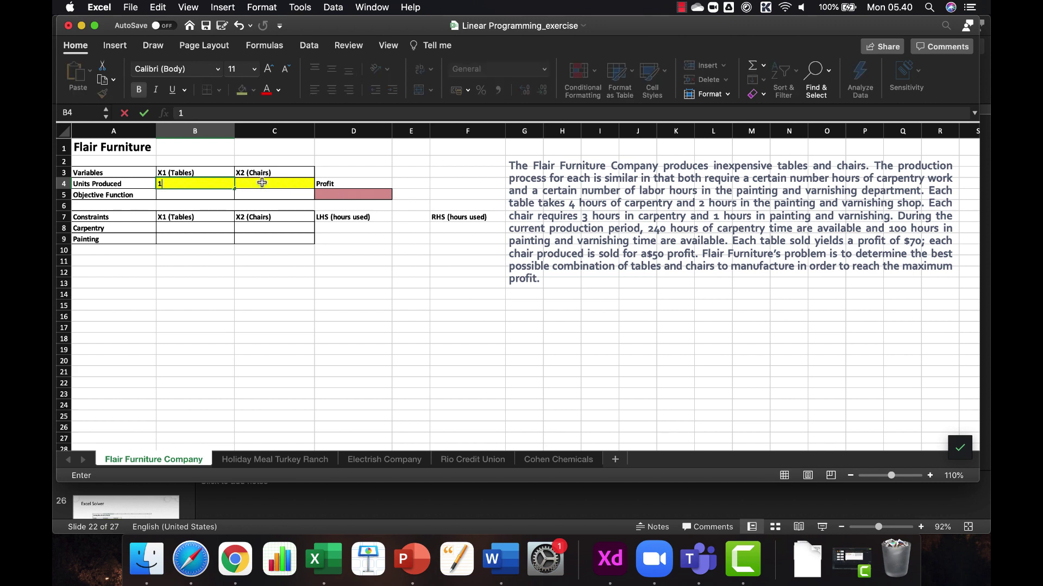
left_click(262, 186)
type("1")
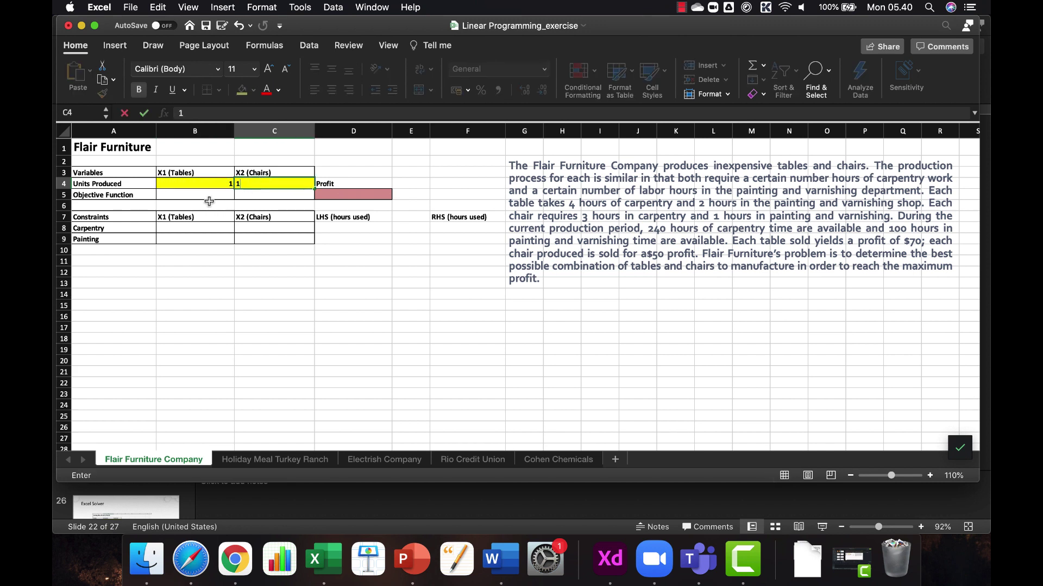
double_click(186, 198)
key("Escape")
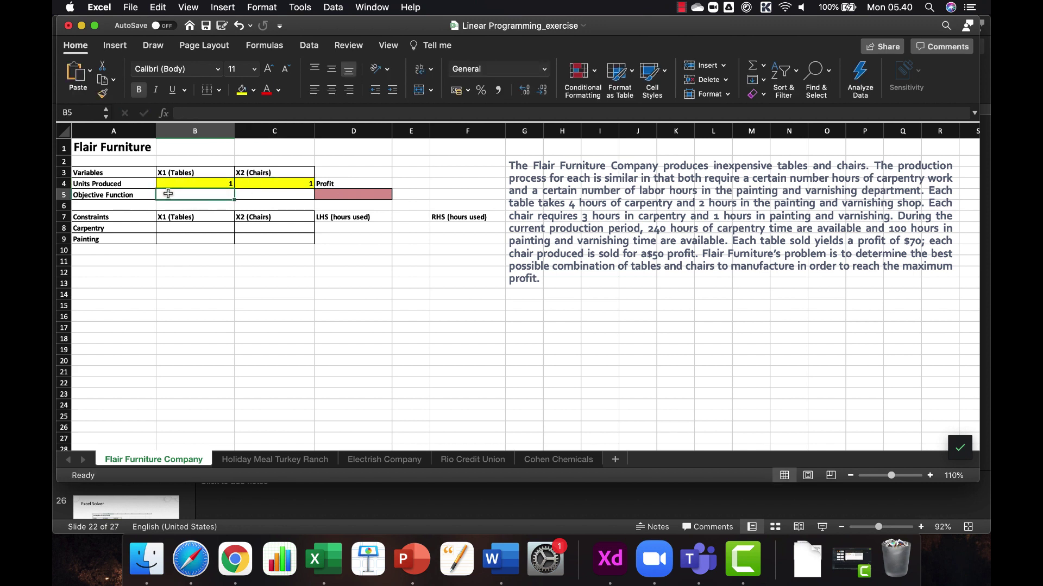
Fill the objective function row with the unit profits, 70 for tables and 50 for chairs
left_click(124, 196)
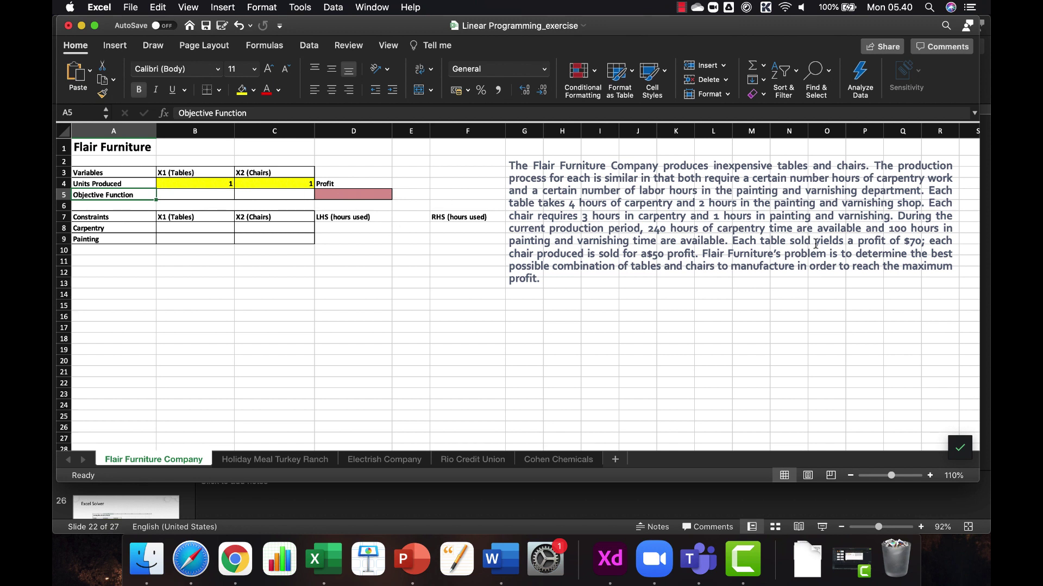
left_click(206, 196)
type("7")
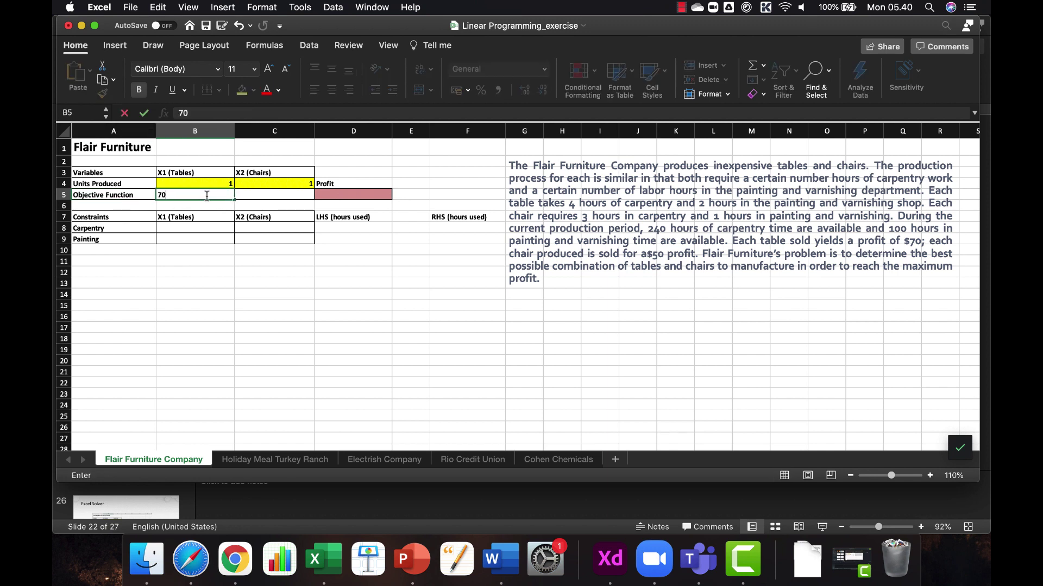
type("0")
key("Tab")
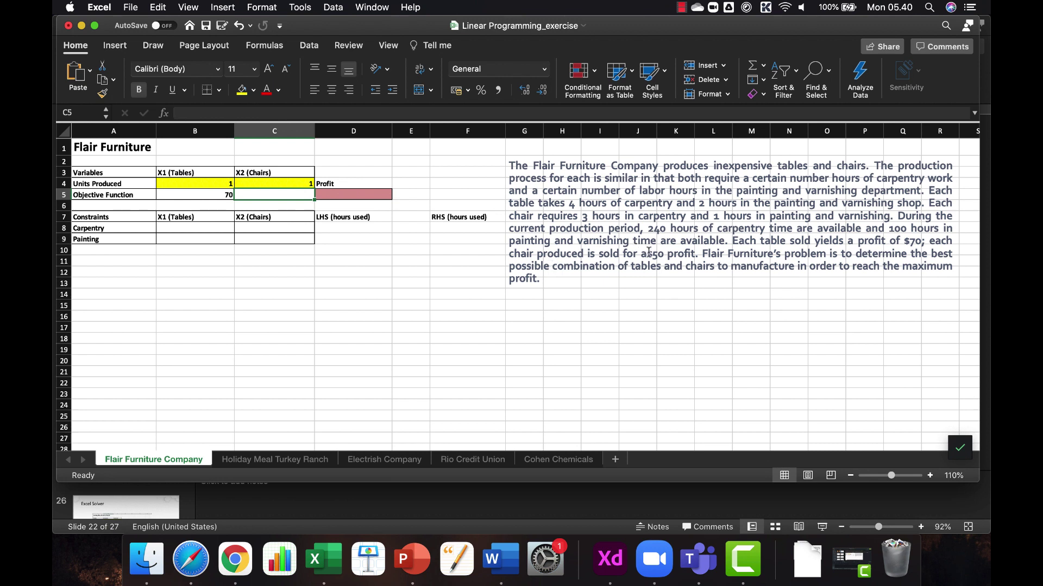
type("50")
left_click(274, 213)
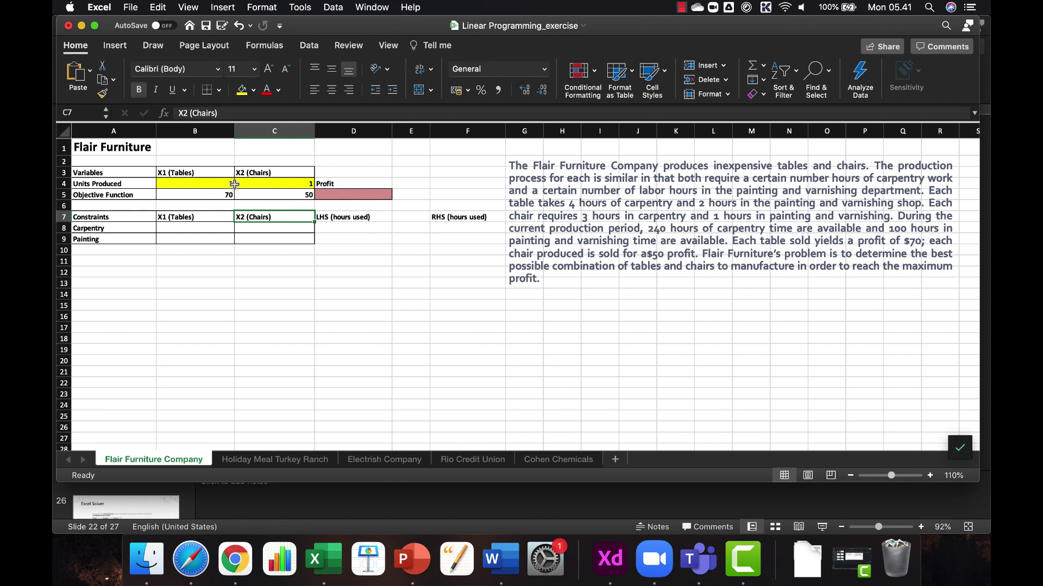
Calculate the profit in D5 with SUMPRODUCT of the units produced B4:C4 and the objective coefficients B5:C5
left_click(336, 194)
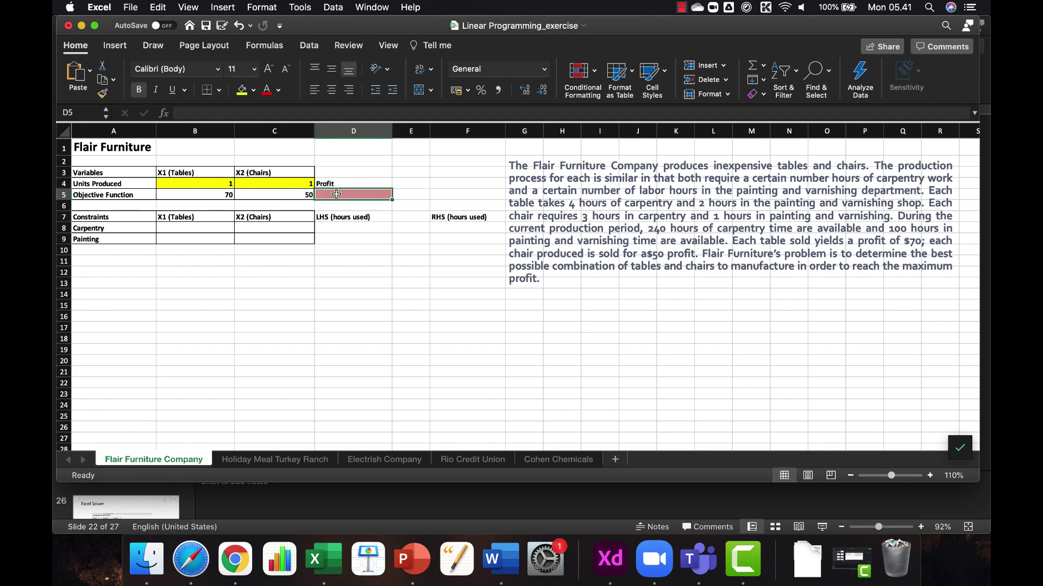
type("=")
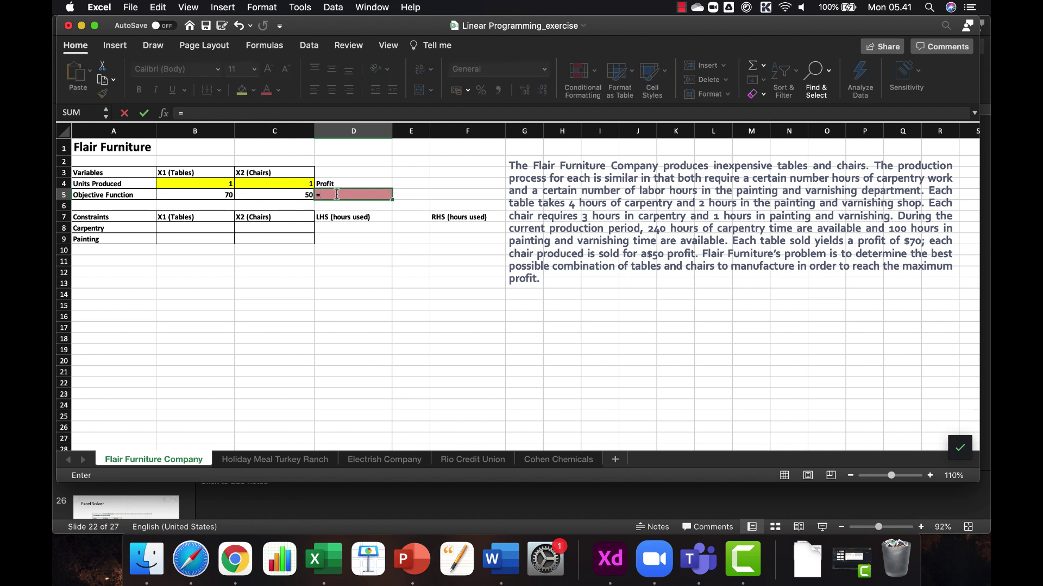
type("sumpr")
key("Tab")
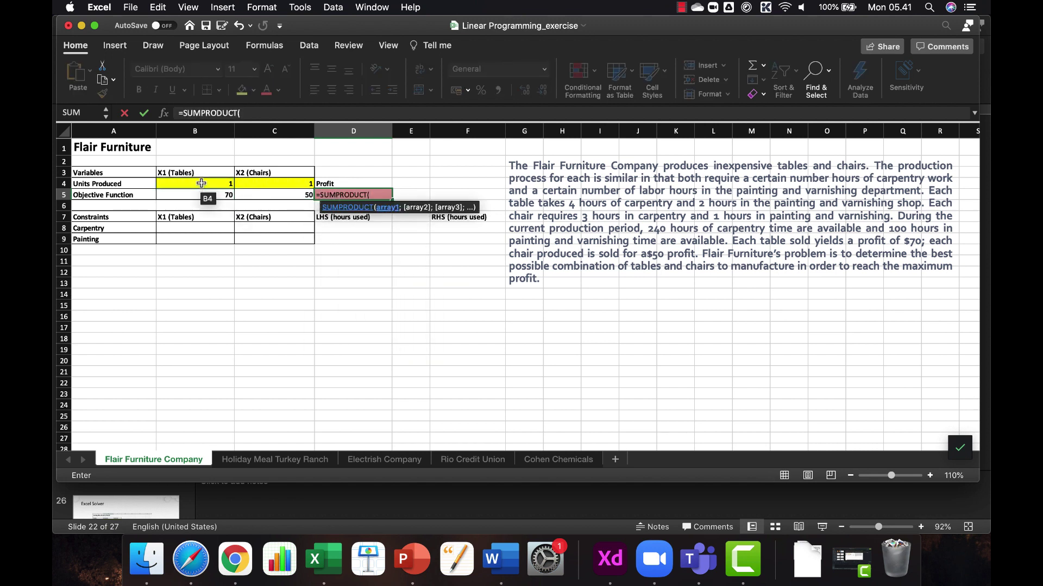
left_click_drag(201, 184, 259, 184)
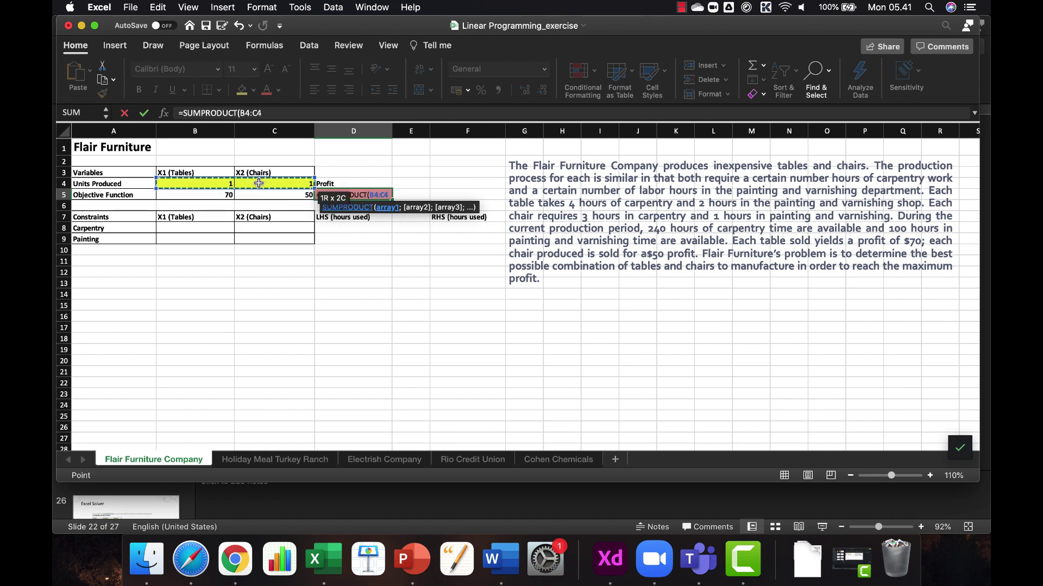
type(";")
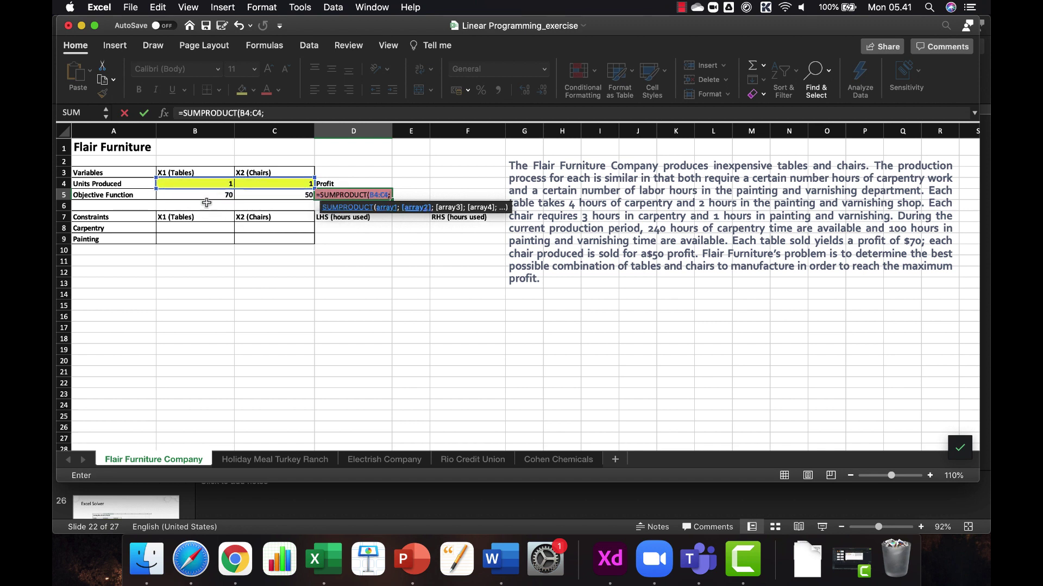
left_click_drag(195, 194, 273, 193)
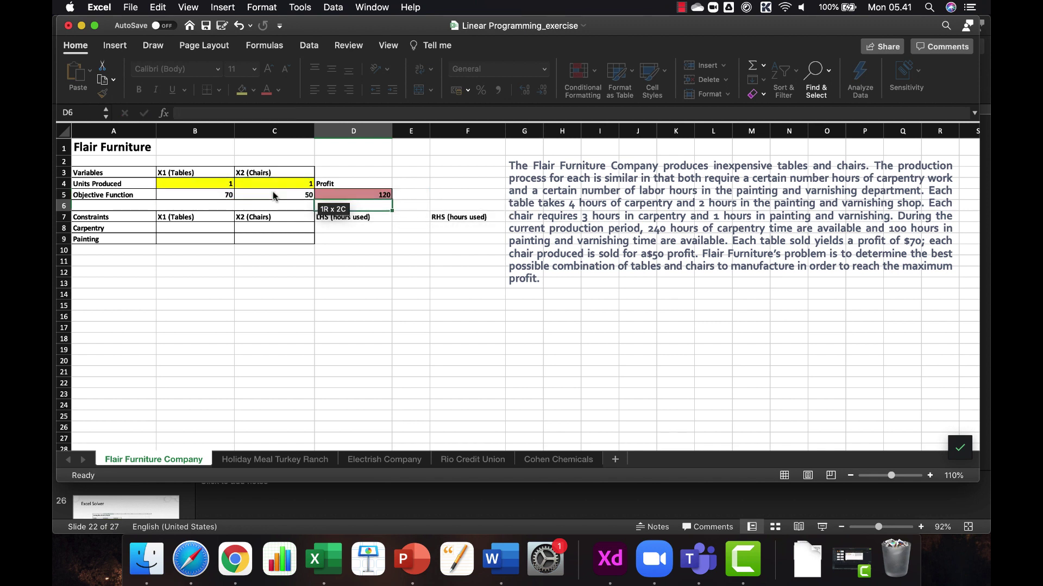
key("Return")
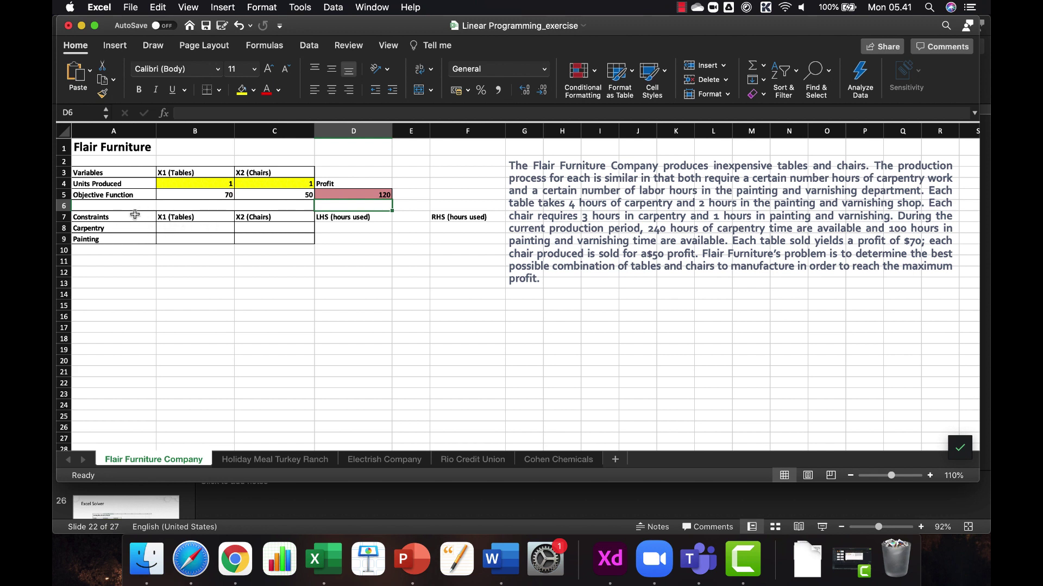
Enter the hours required per table in the constraints, 4 for carpentry and 2 for painting
left_click(181, 227)
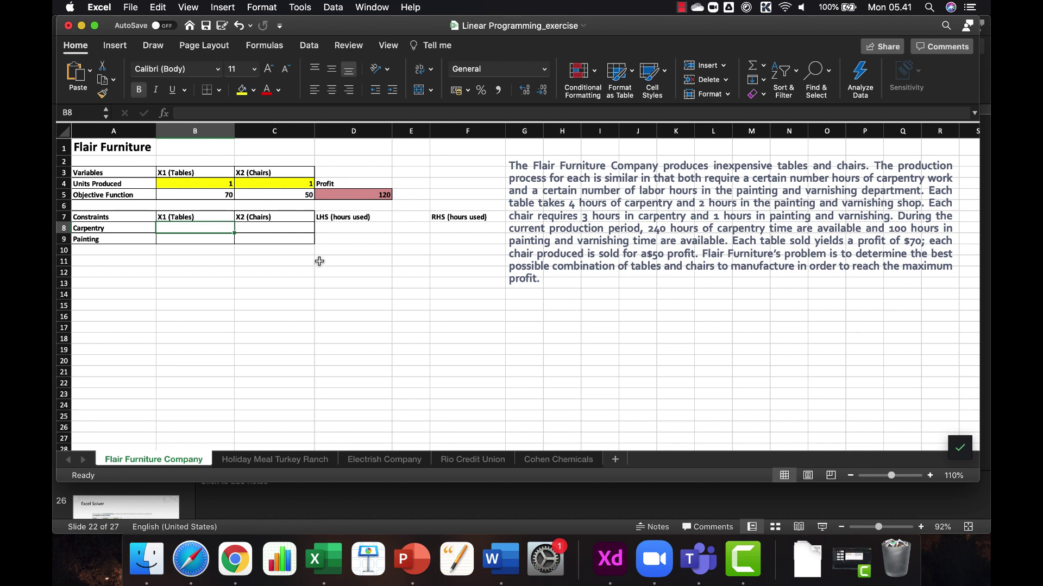
type("4")
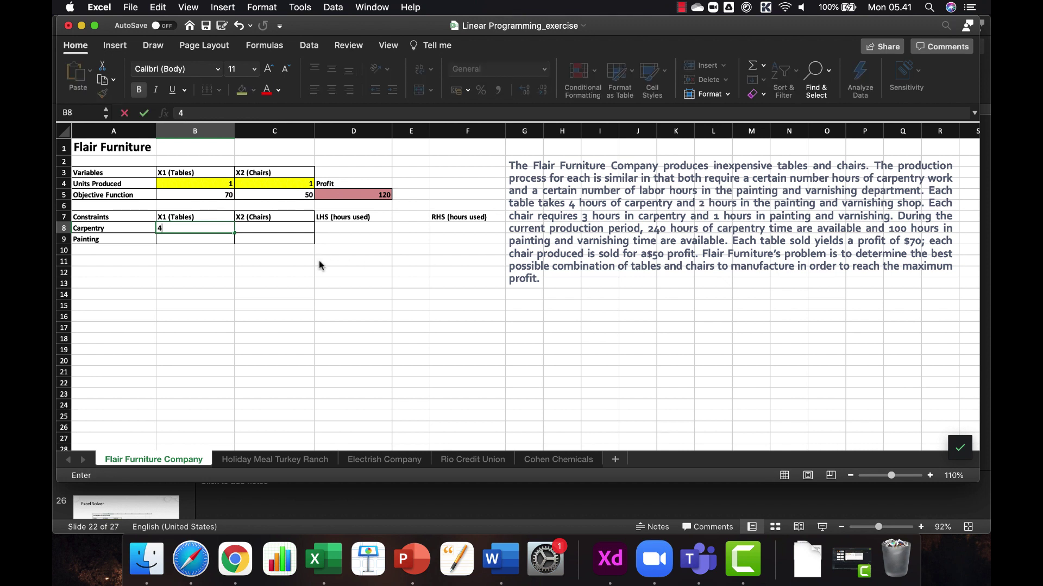
key("Return")
type("2")
key("Return")
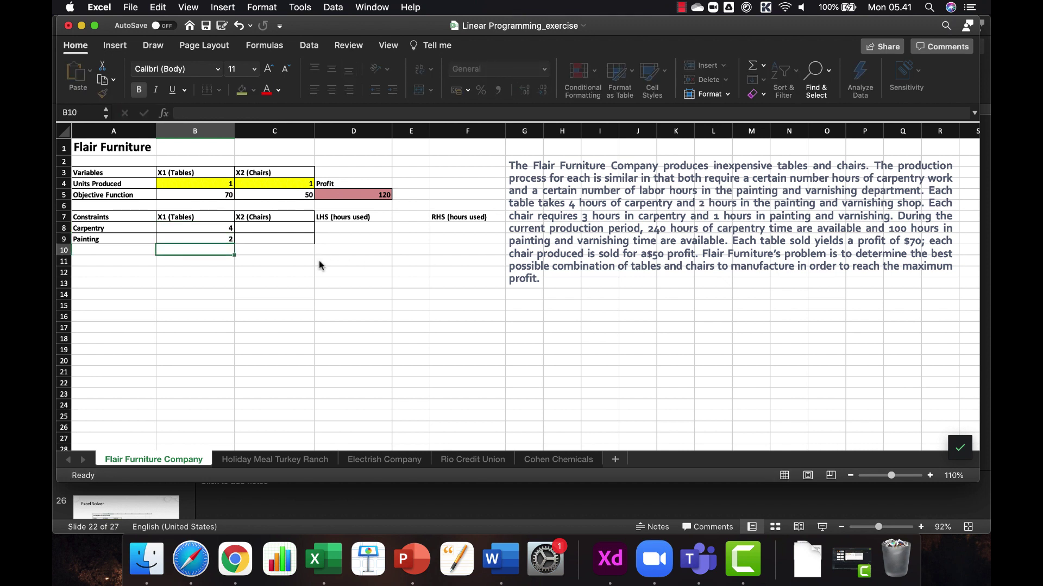
Enter the hours required per chair in the constraints, 3 for carpentry and 1 for painting
left_click(276, 230)
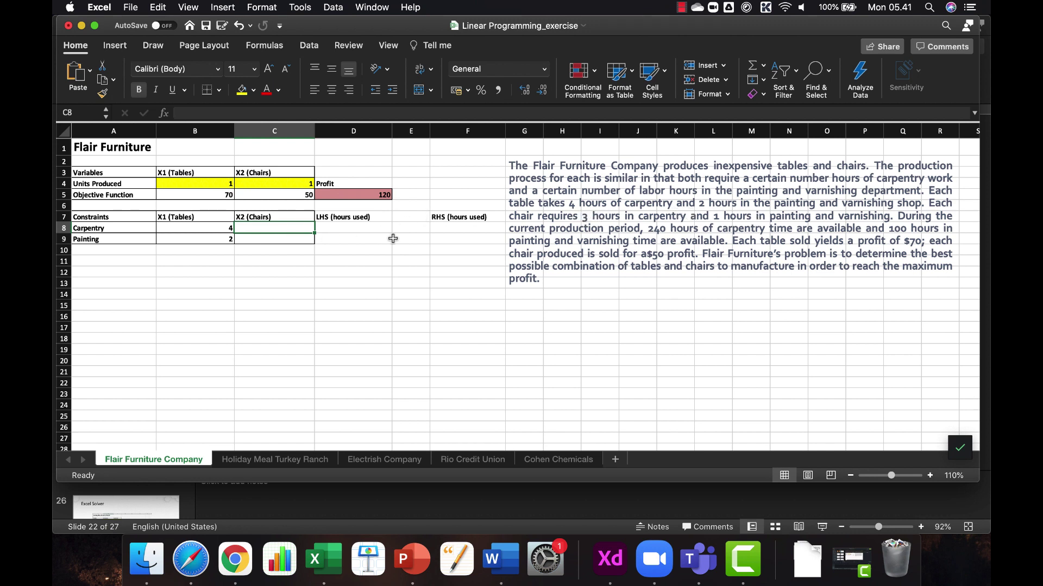
type("3")
key("Return")
type("1")
key("Return")
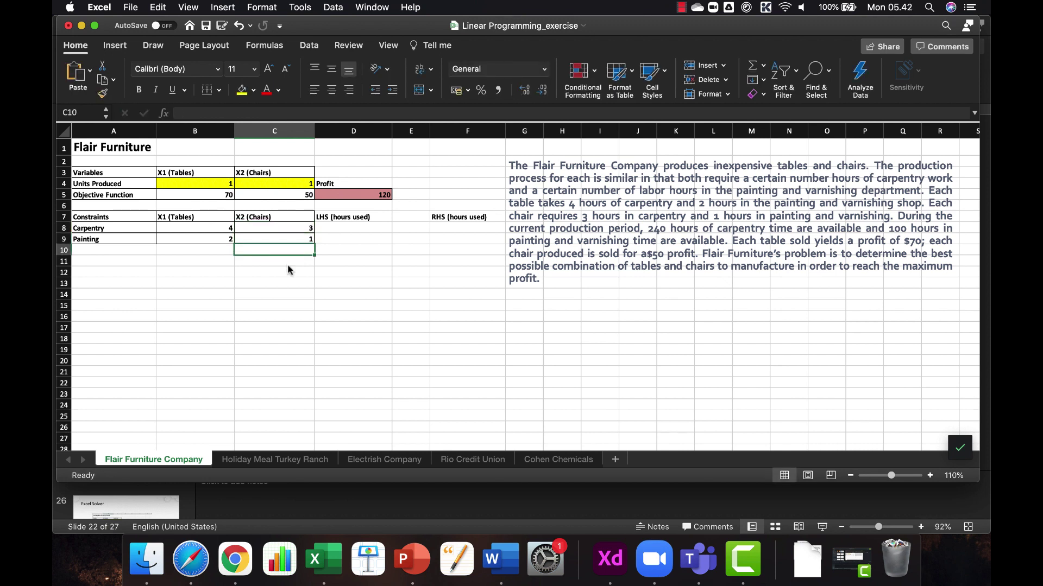
Calculate the carpentry hours used in D8 with the formula =SUMPRODUCT(B4:C4;B8:C8)
left_click(358, 217)
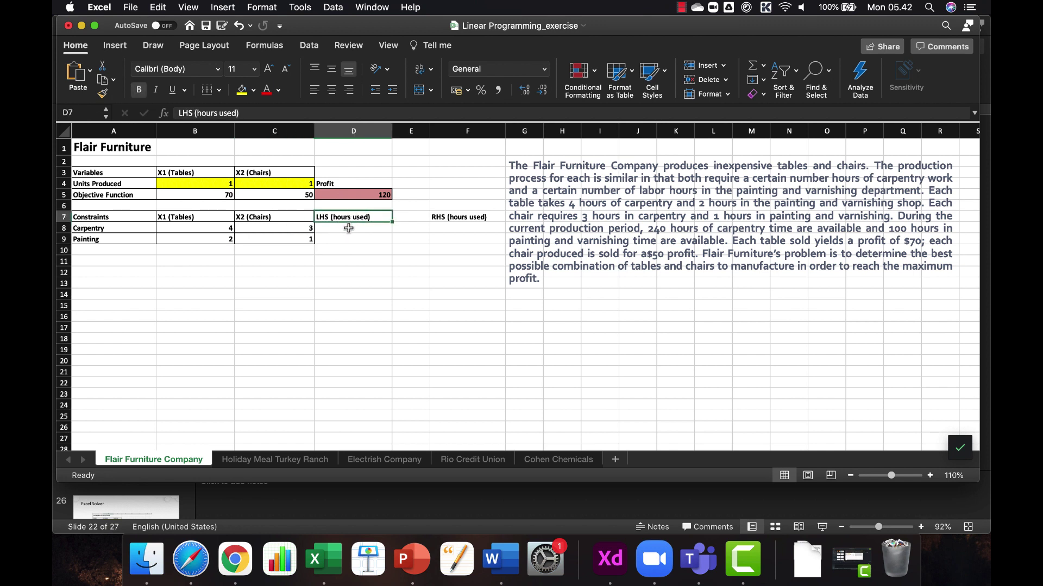
left_click(349, 228)
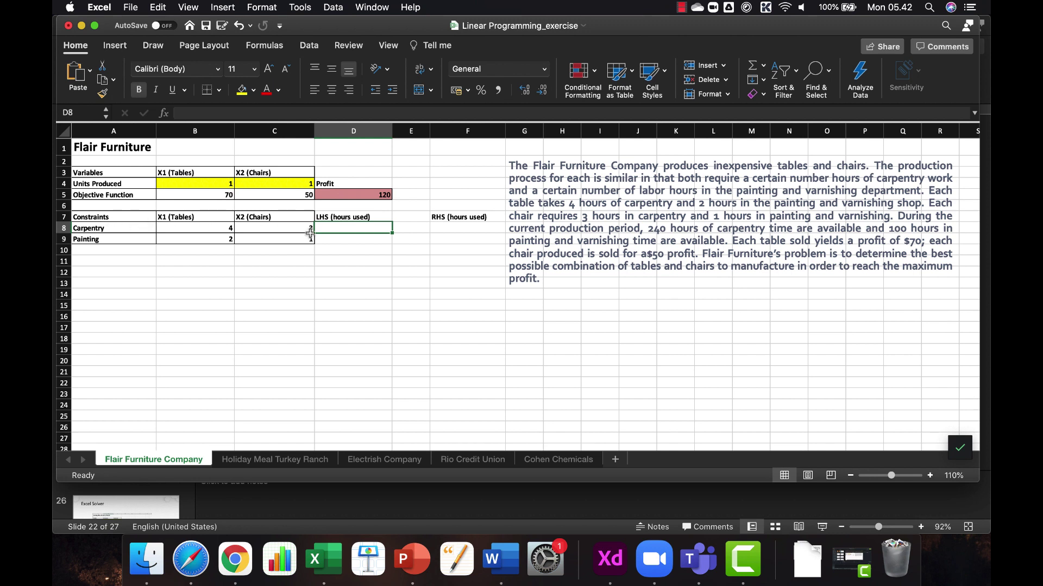
type("=")
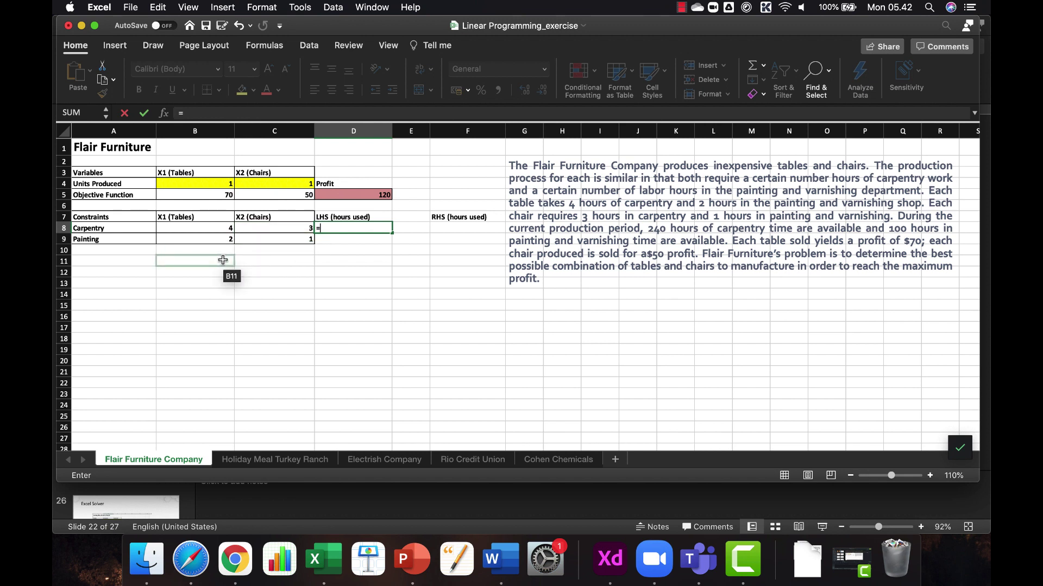
type("sump")
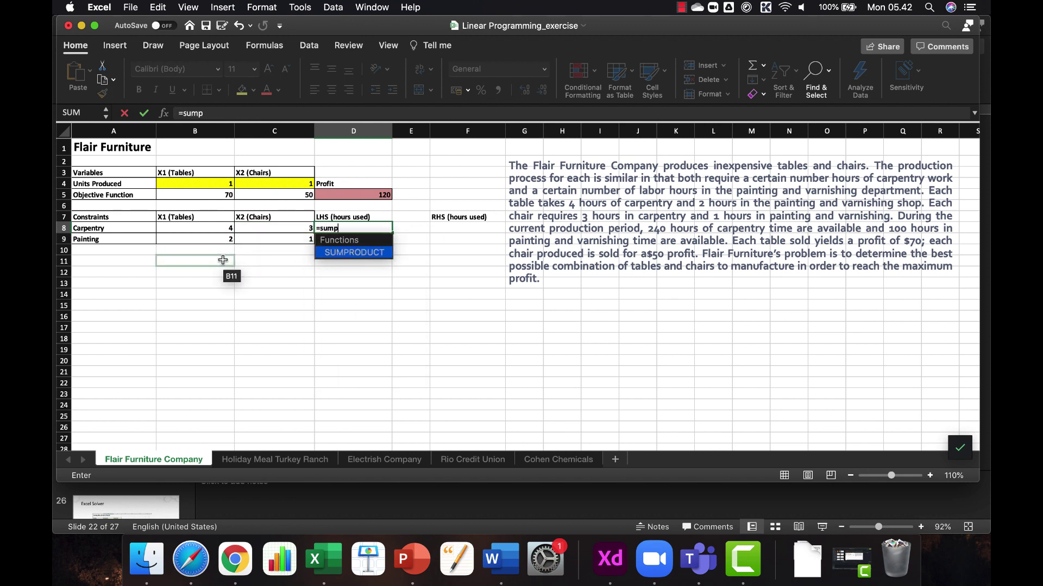
key("Tab")
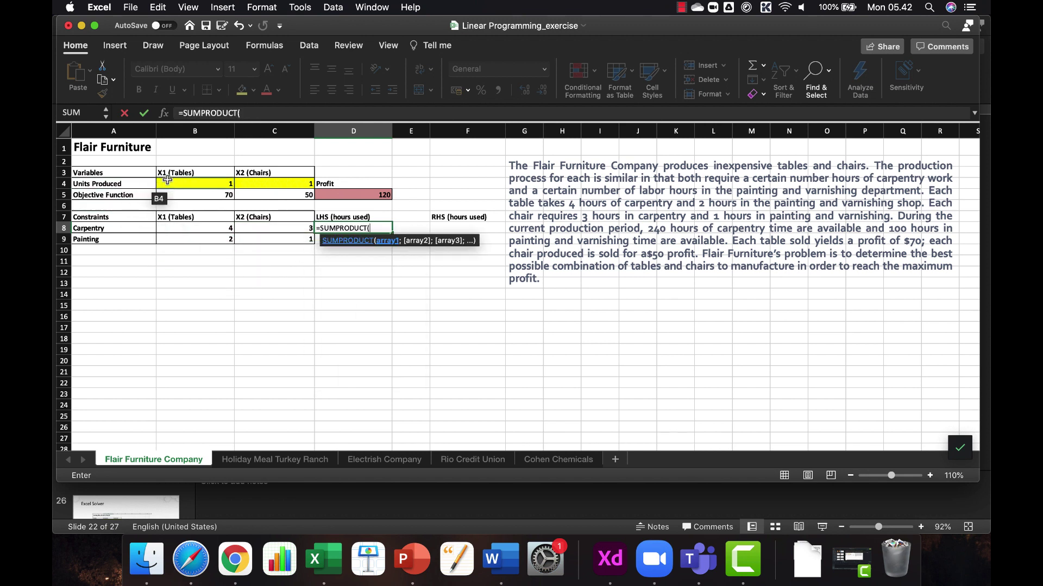
left_click_drag(174, 181, 251, 183)
type(";")
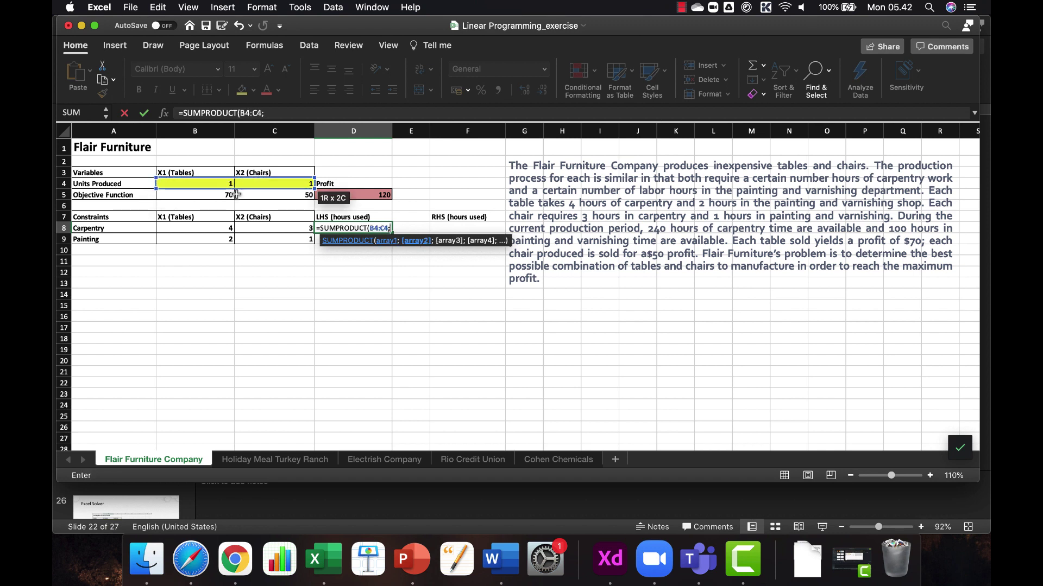
left_click_drag(194, 227, 265, 228)
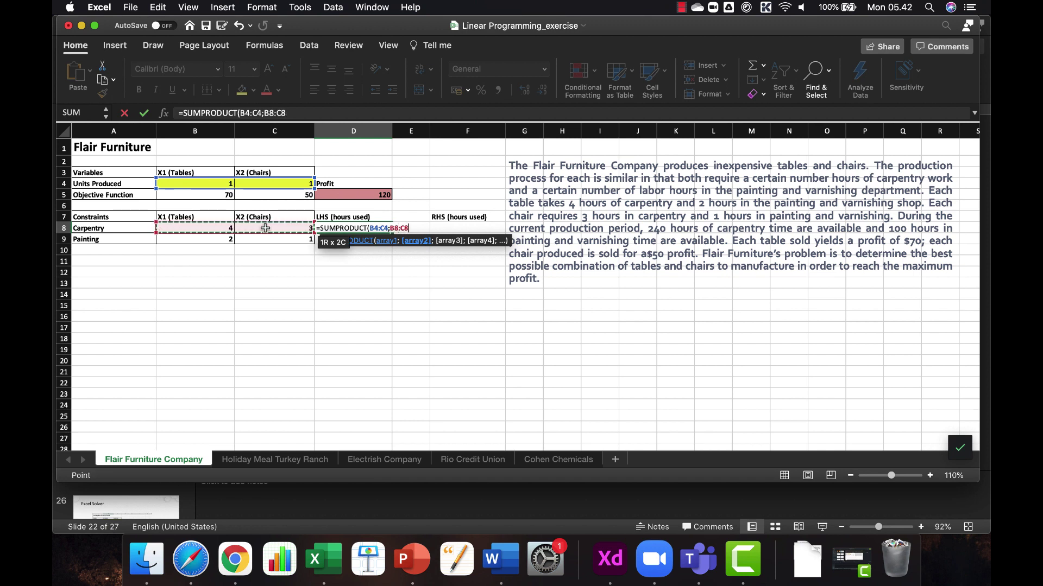
type(")")
key("Return")
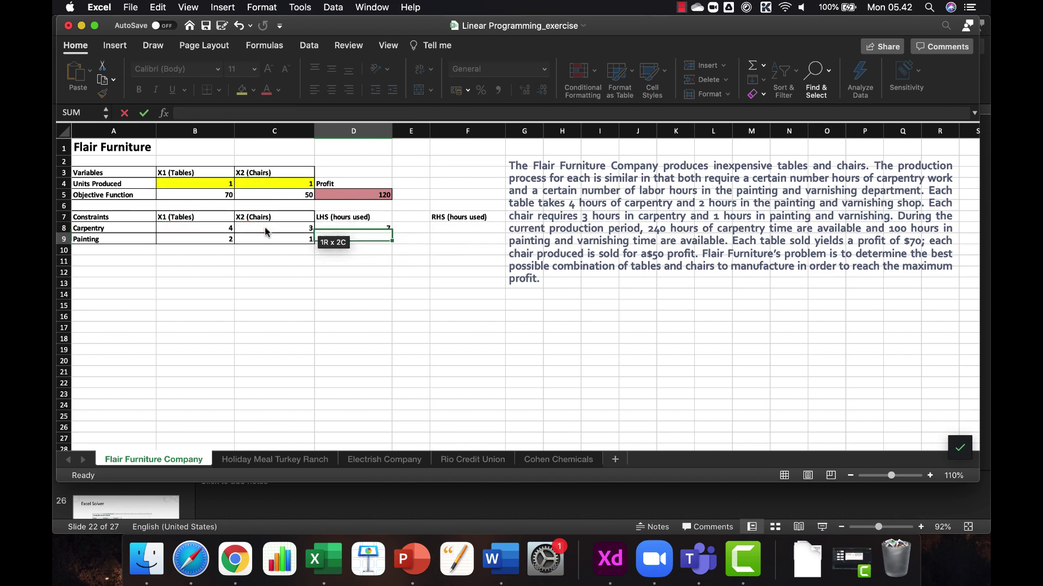
Calculate the painting hours used in D9 with the formula =SUMPRODUCT(B4:C4;B9:C9)
type("=")
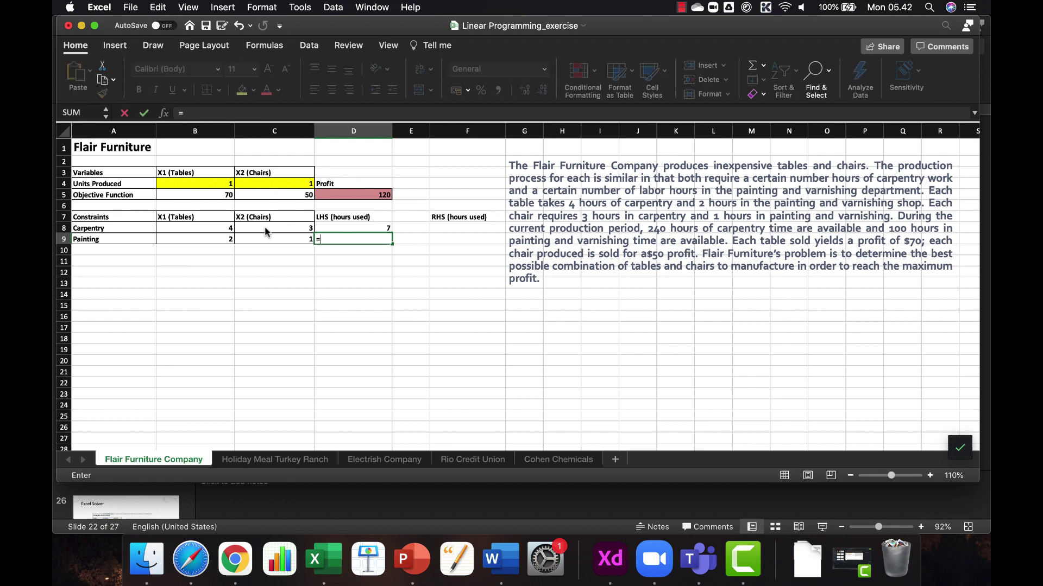
type("sum")
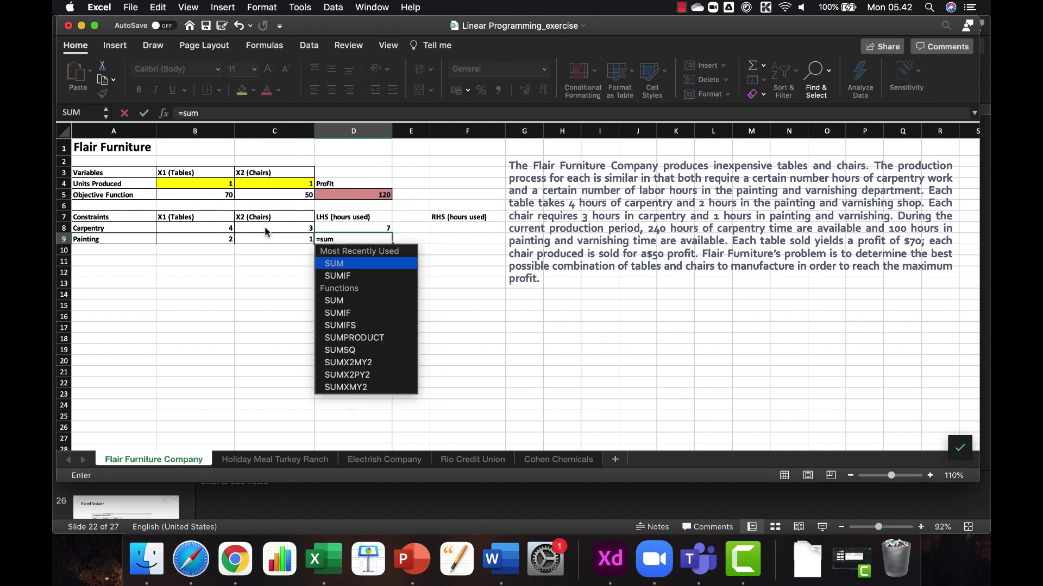
type("p)")
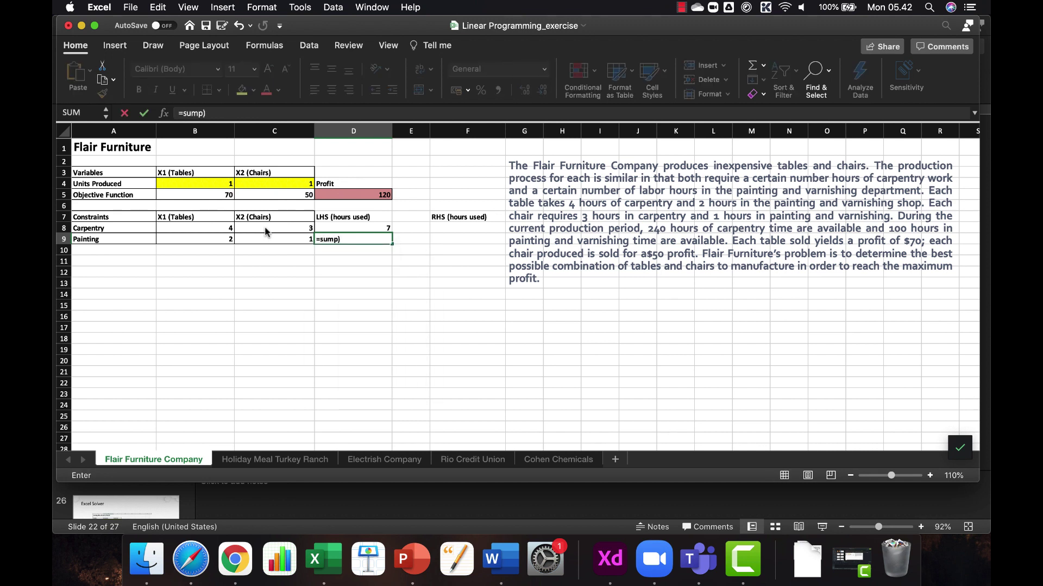
key("BackSpace")
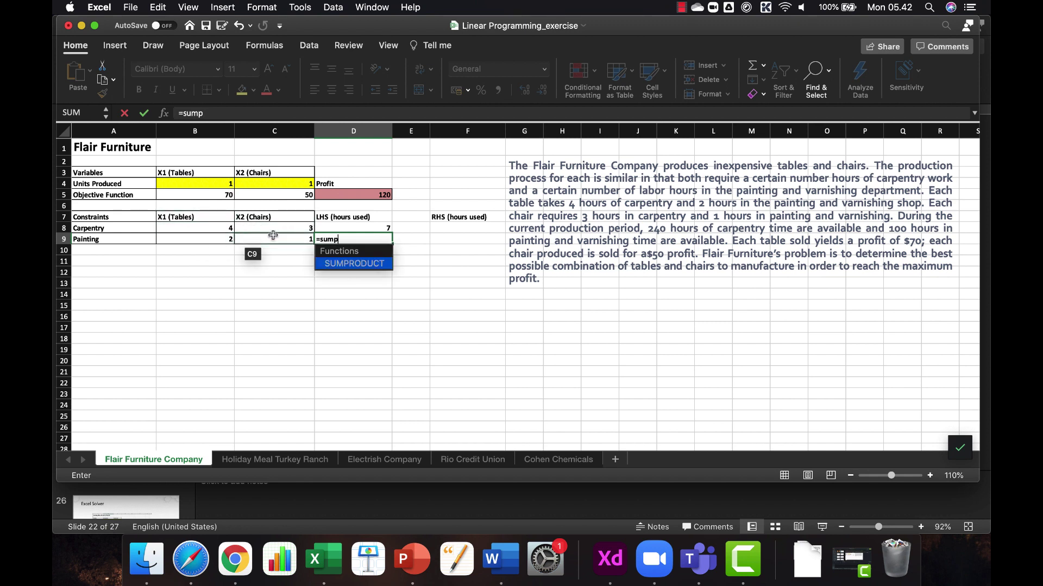
key("Tab")
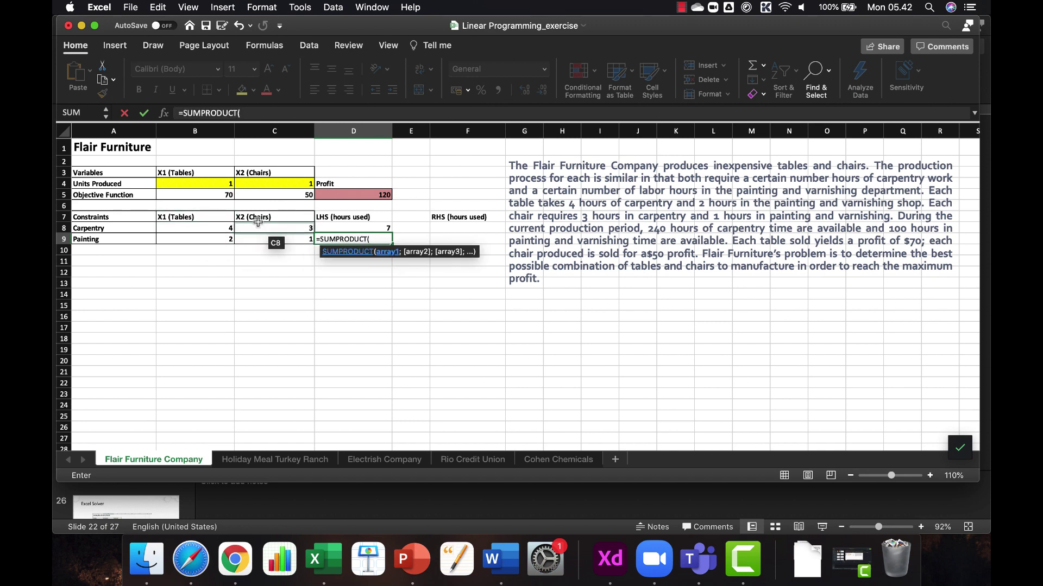
left_click_drag(206, 186, 271, 187)
type(";")
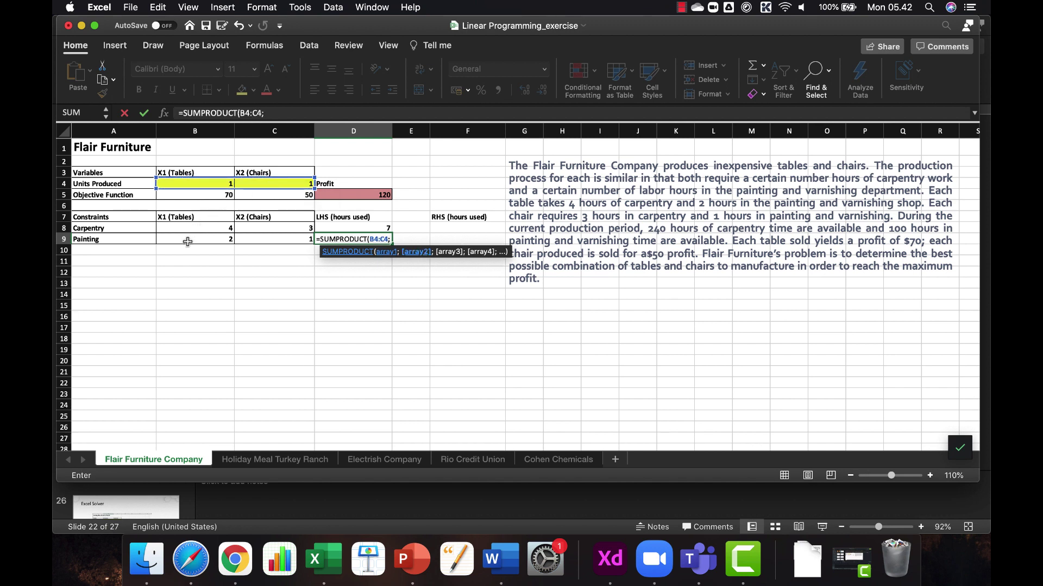
left_click_drag(186, 240, 254, 242)
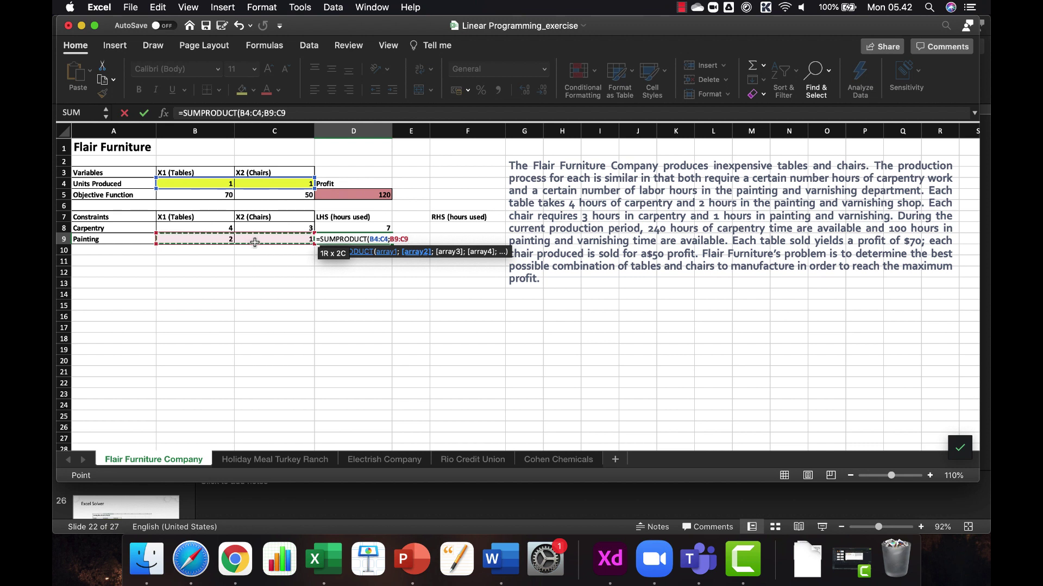
type(")")
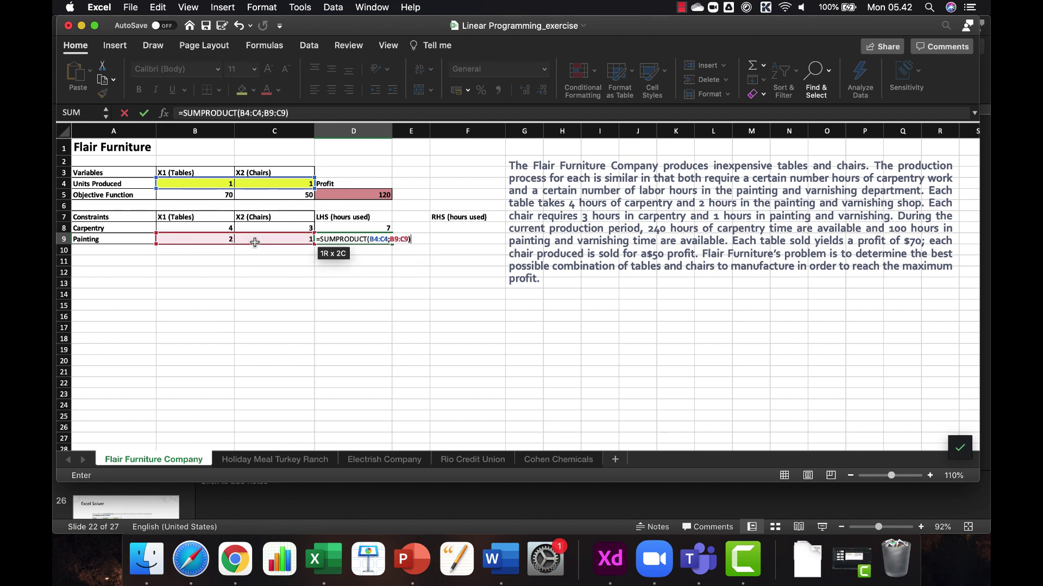
key("Return")
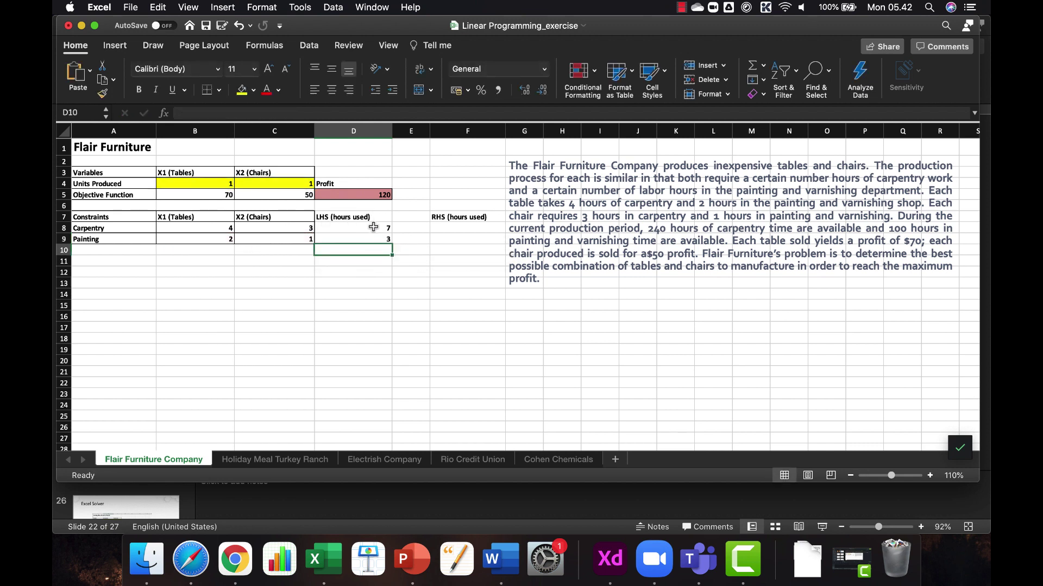
Enter the available hours in the RHS column, 240 for carpentry in F8 and 100 for painting in F9
left_click(419, 227)
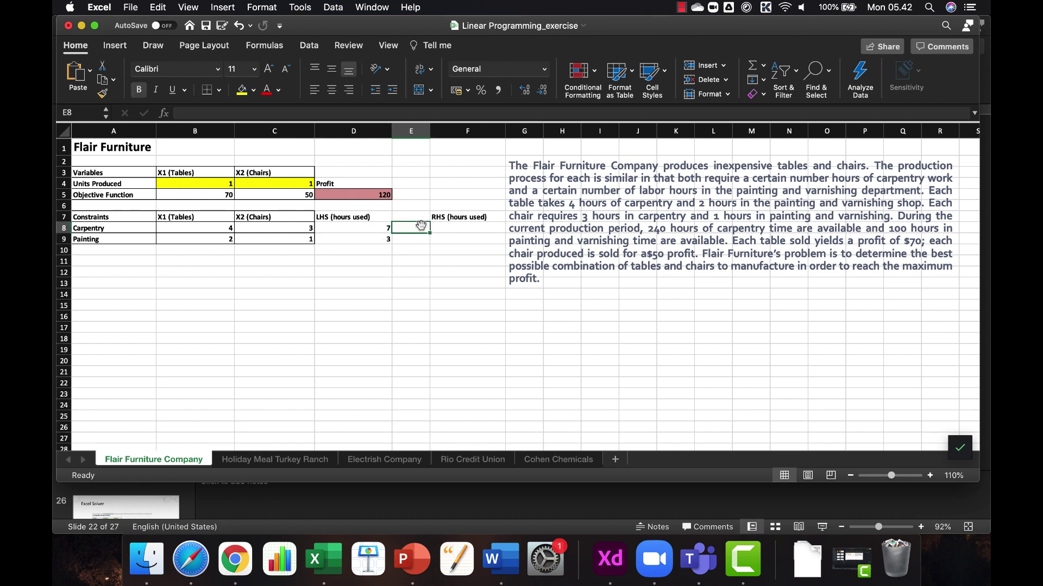
left_click(467, 226)
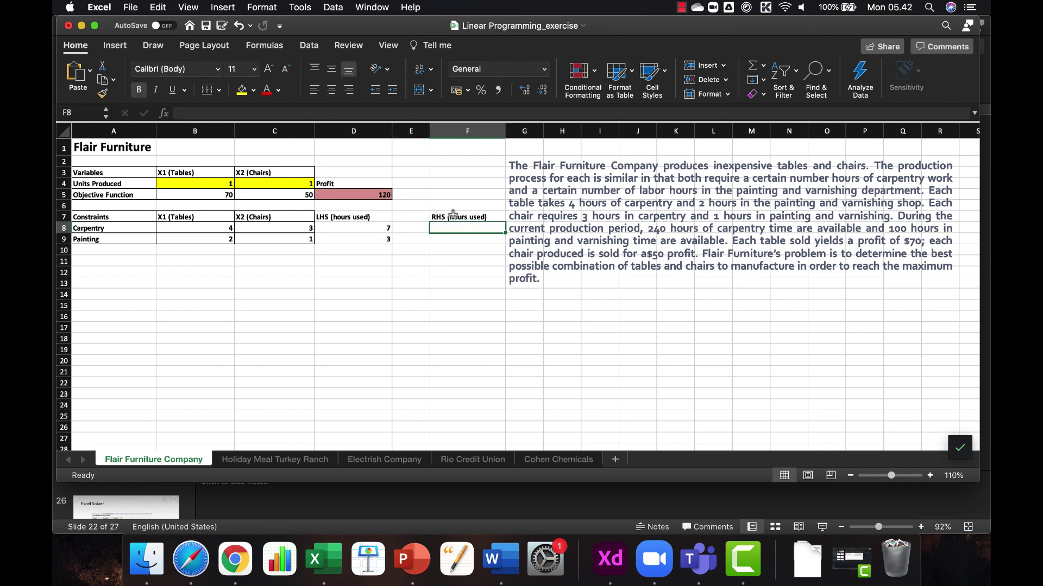
left_click(461, 241)
left_click(467, 226)
type("240")
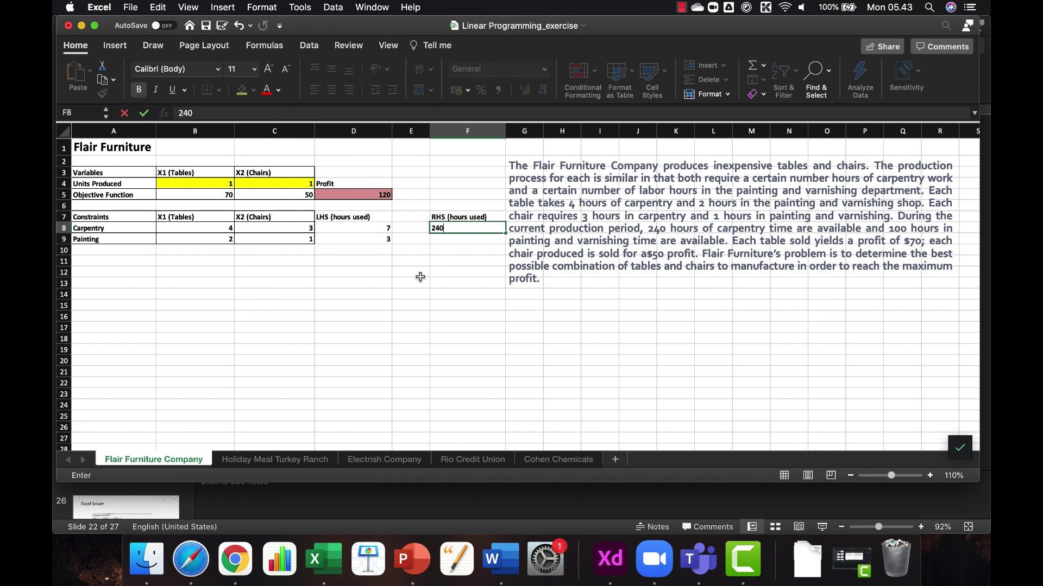
key("Return")
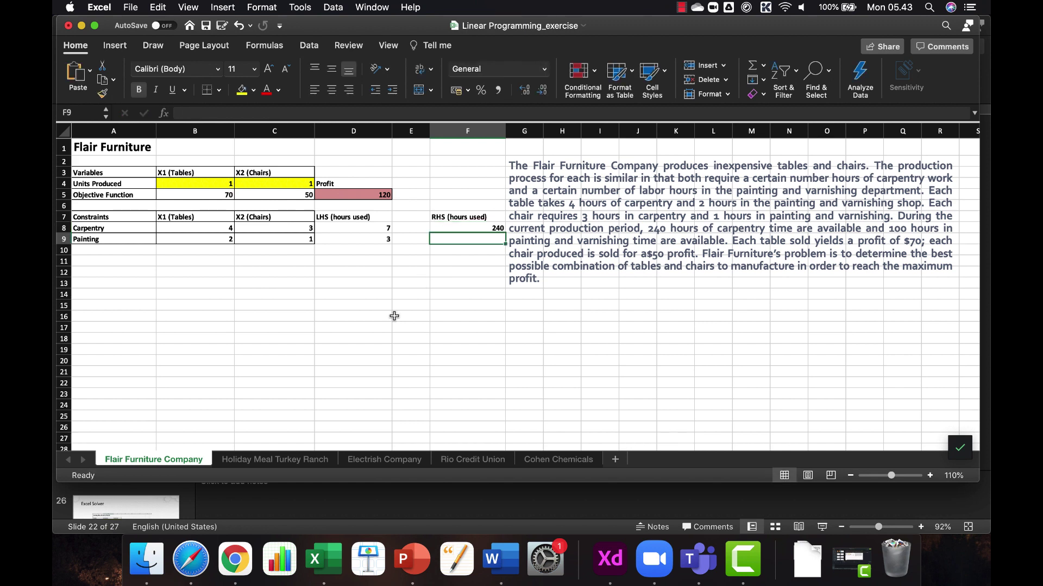
type("10")
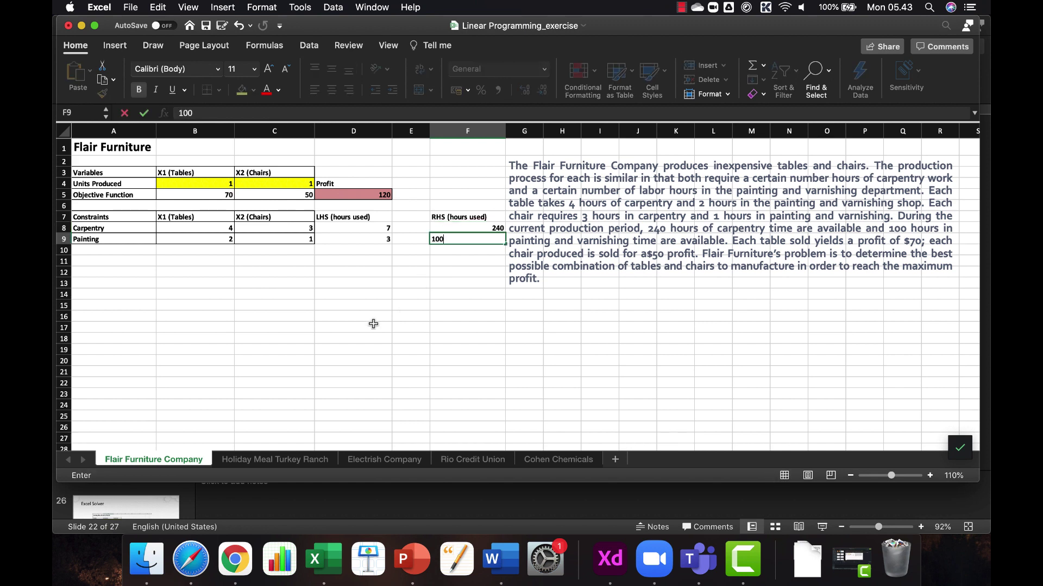
type("0")
key("Return")
Enter the <= sign between the LHS and RHS of both constraints in E8 and E9, and save the workbook
left_click(418, 228)
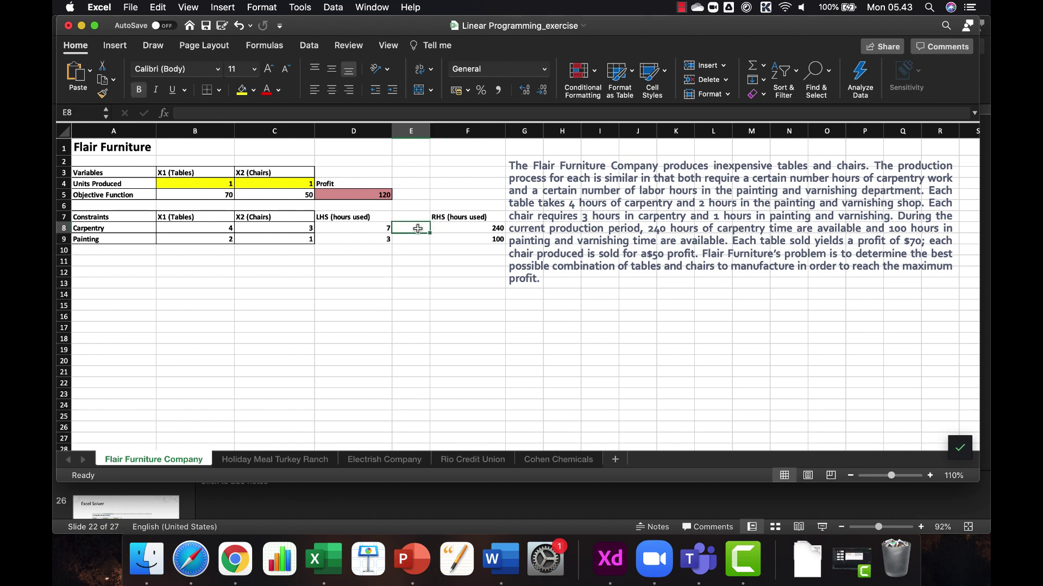
type("<=")
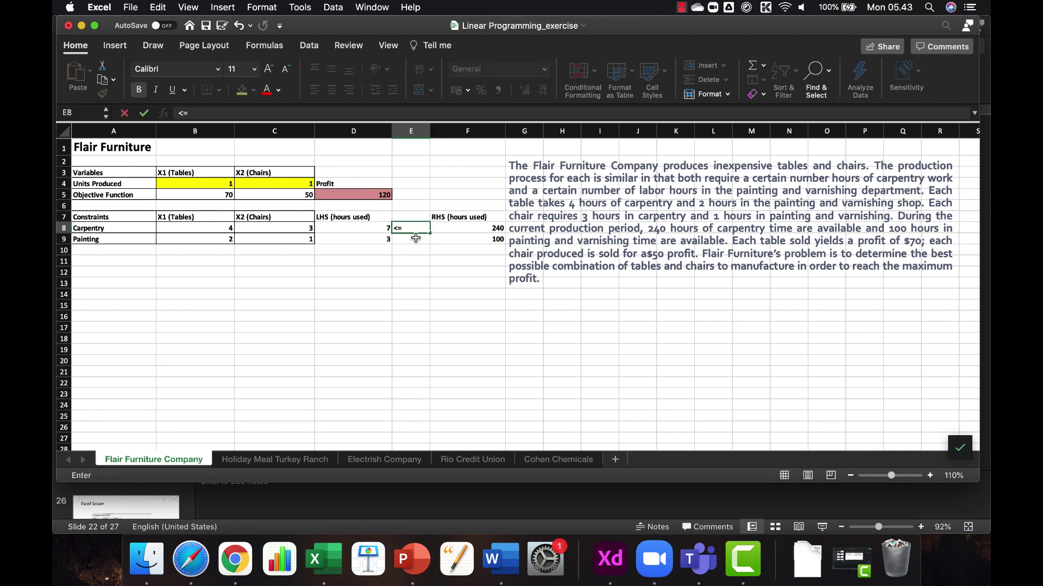
left_click(415, 239)
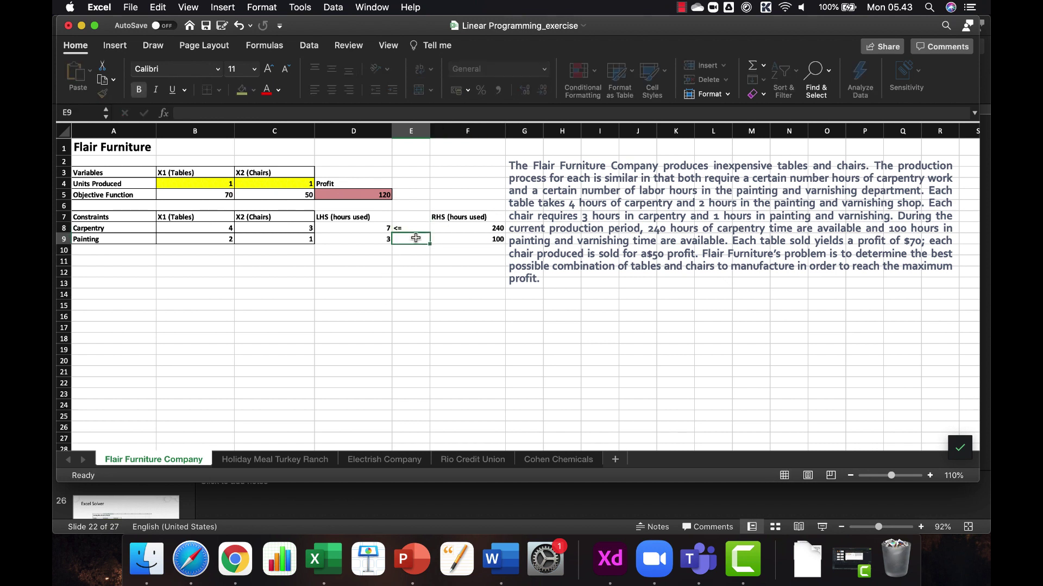
type("<=")
key("Return")
left_click(270, 282)
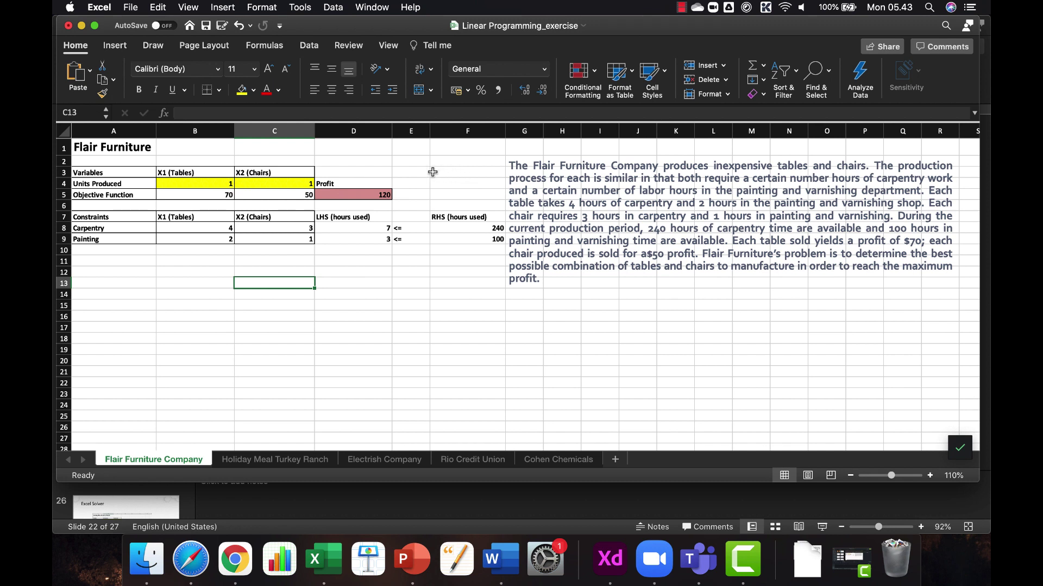
key("super+s")
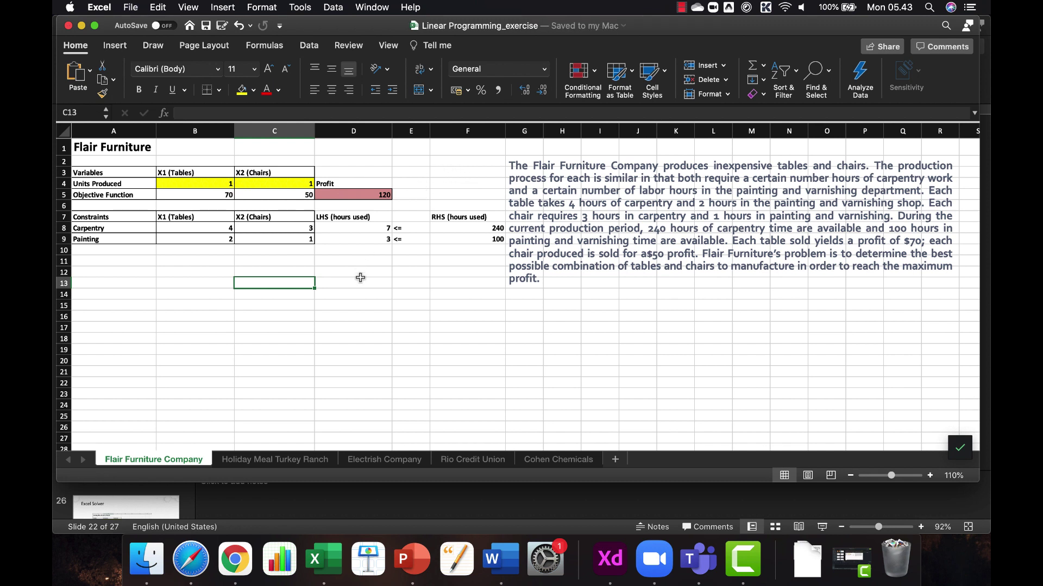
Open Solver and set the profit cell D5 as the objective
left_click(358, 278)
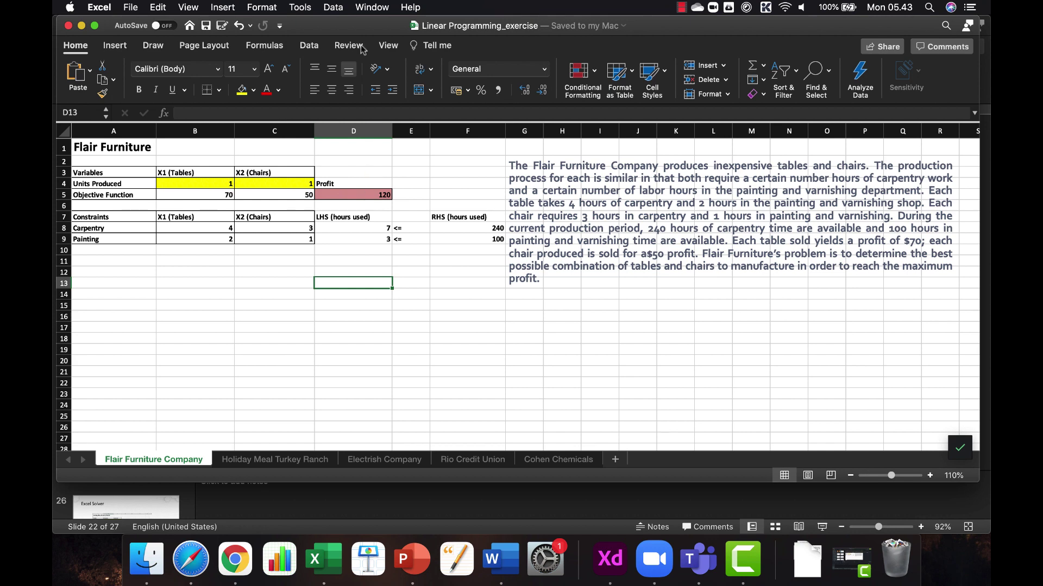
left_click(333, 7)
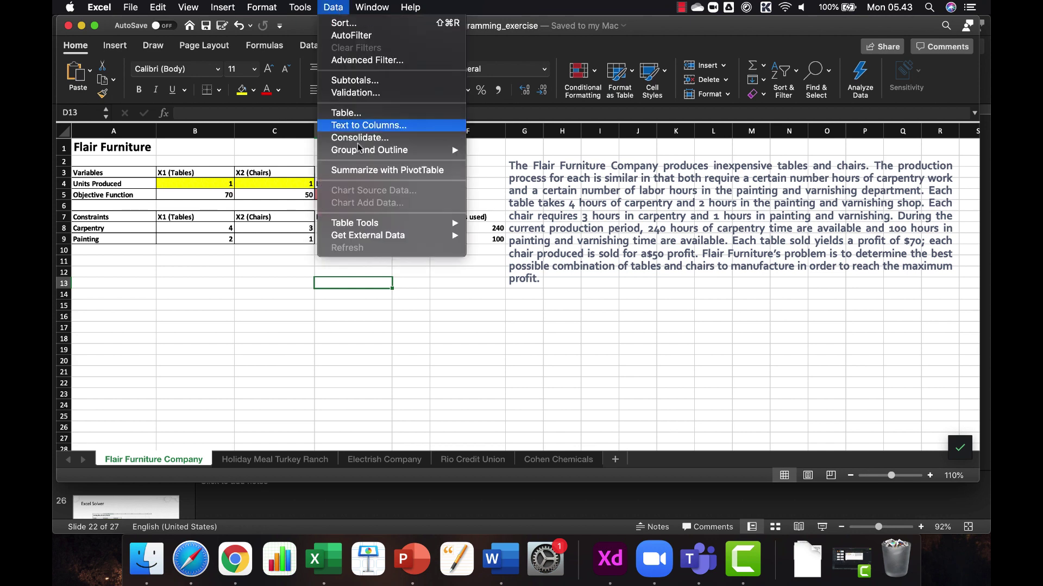
mouse_move(300, 7)
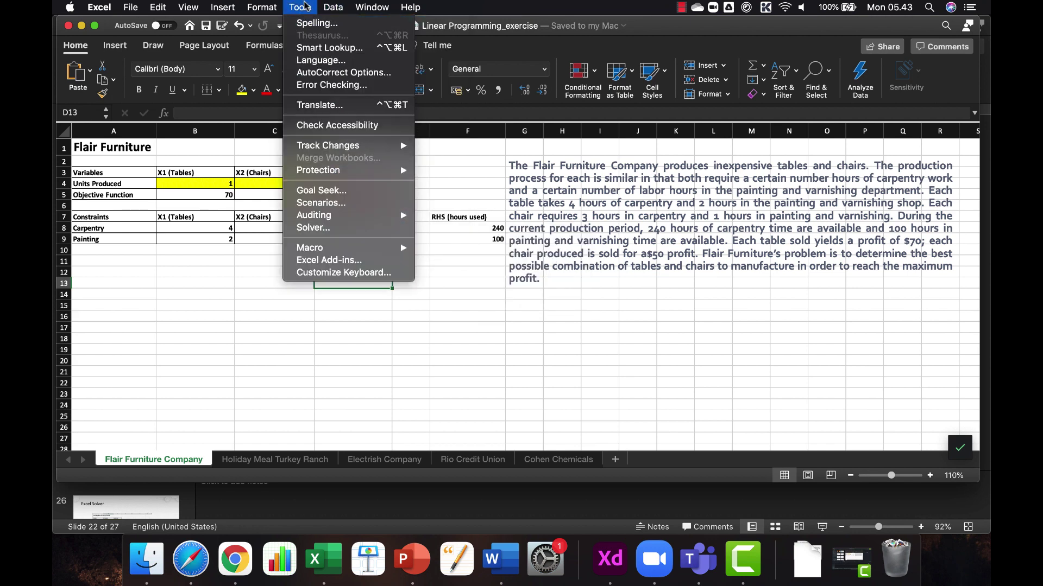
left_click(344, 229)
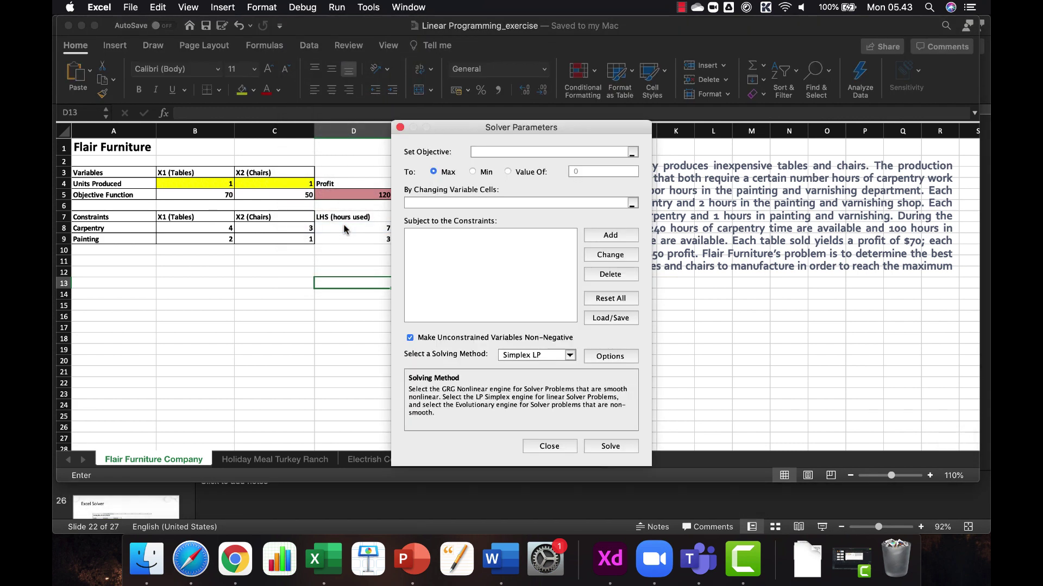
left_click(632, 152)
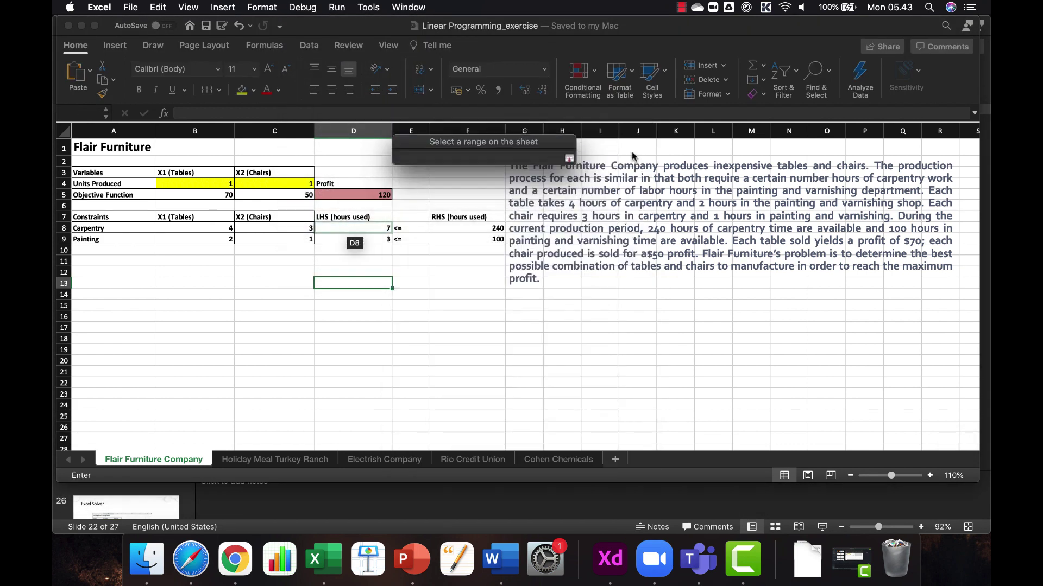
left_click(354, 194)
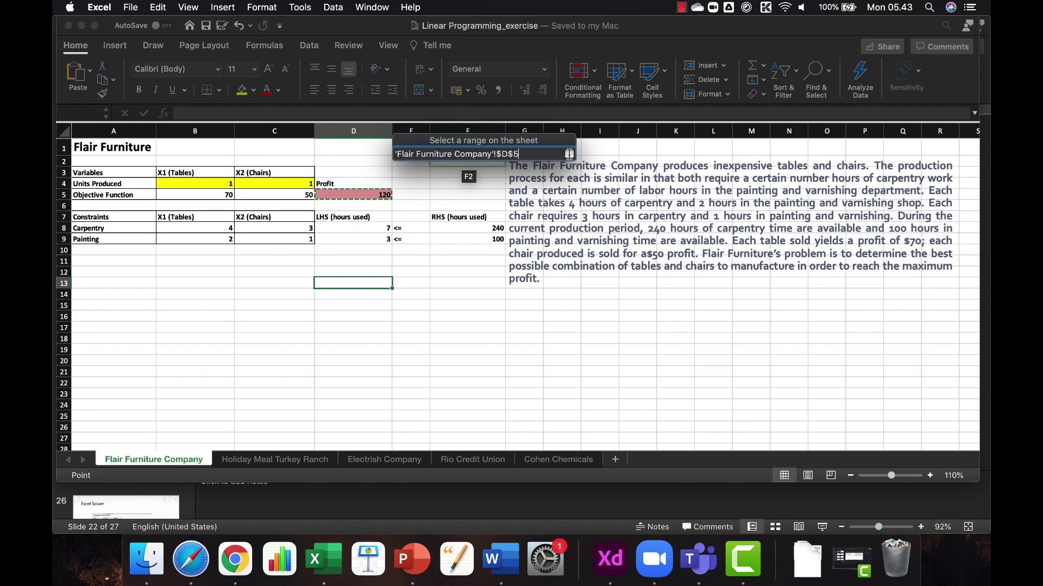
left_click(569, 154)
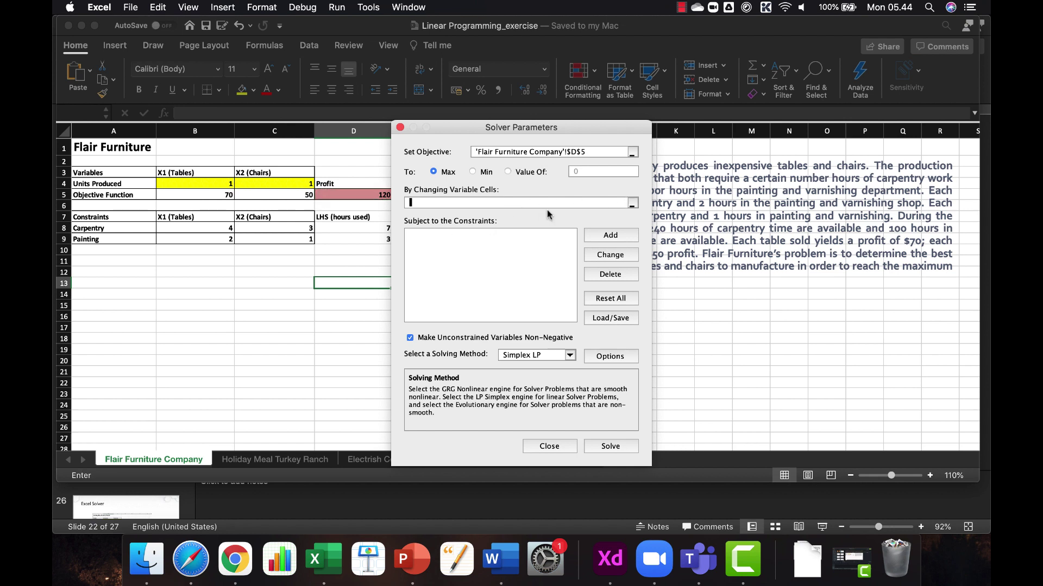
Set the Solver's changing variable cells to the units produced, B4:C4
left_click(633, 204)
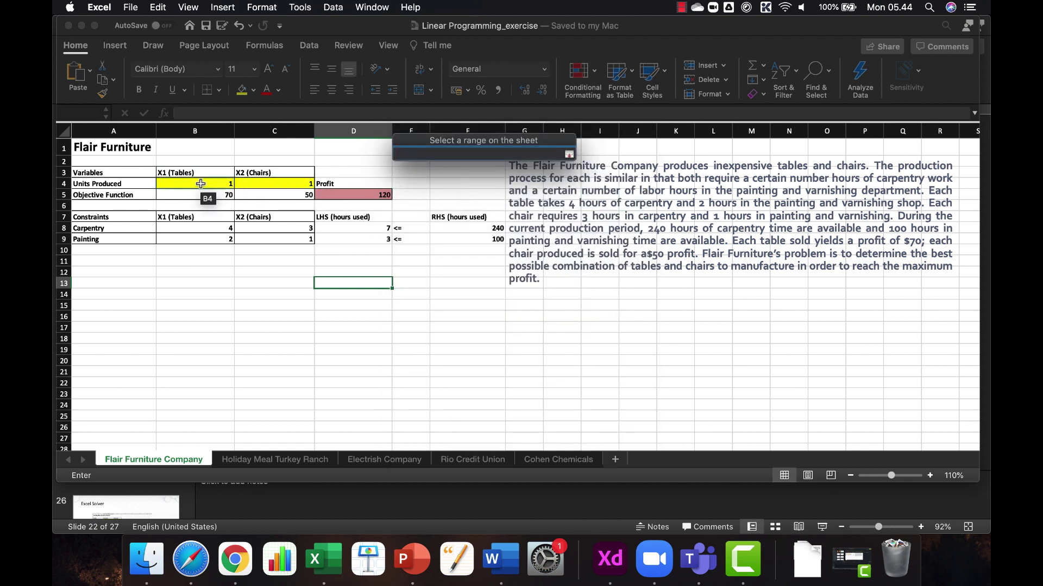
left_click_drag(200, 183, 269, 184)
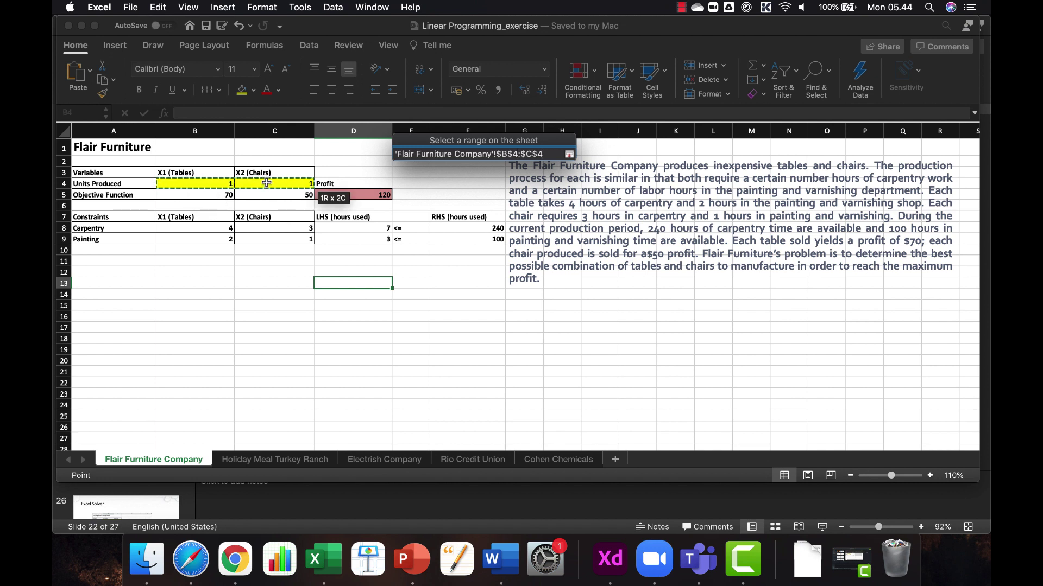
left_click(569, 154)
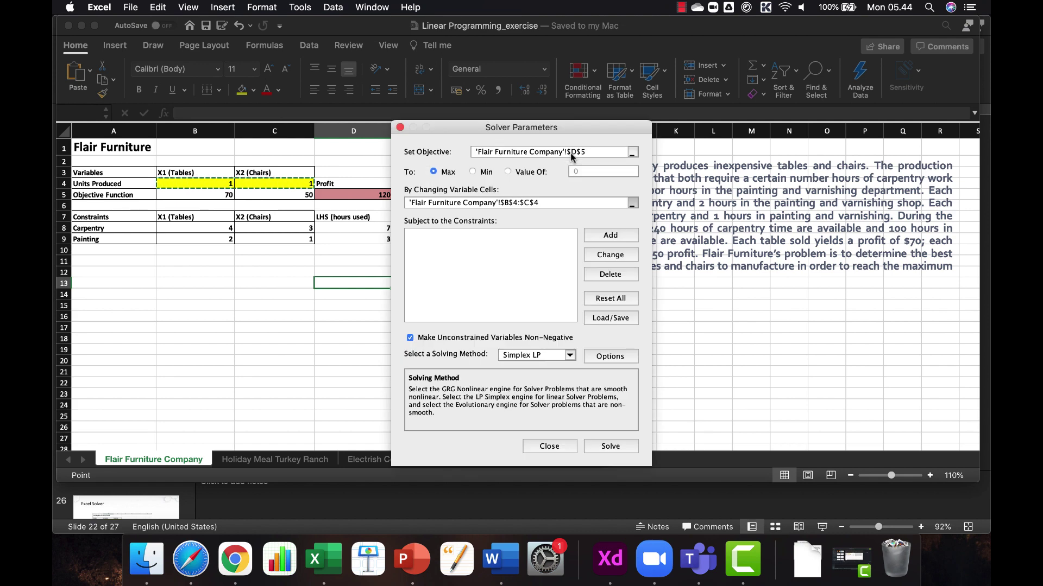
Start a new Solver constraint with the hours-per-unit coefficients B8:C9 as its cell reference
left_click(614, 235)
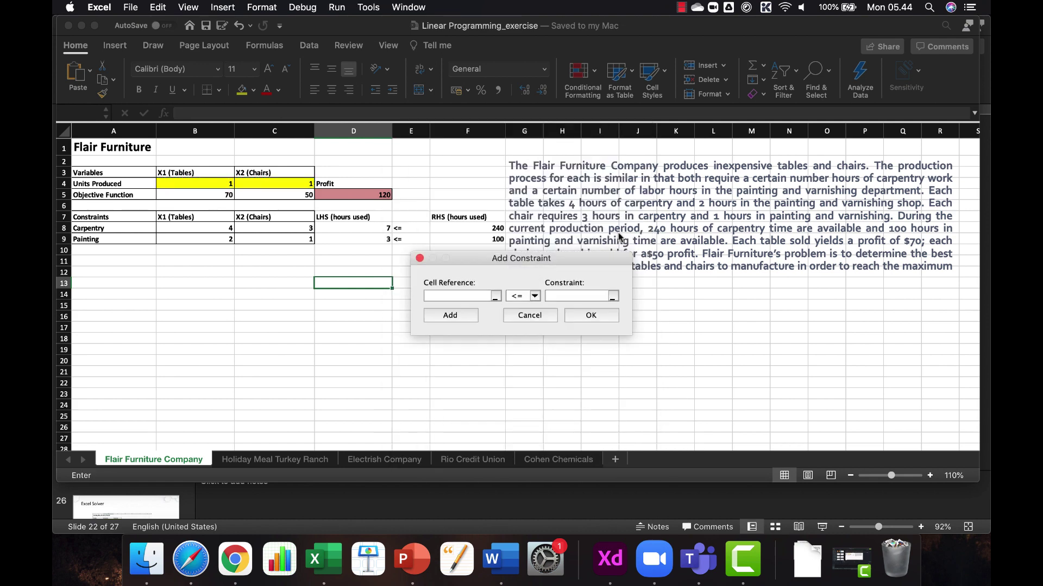
left_click(496, 296)
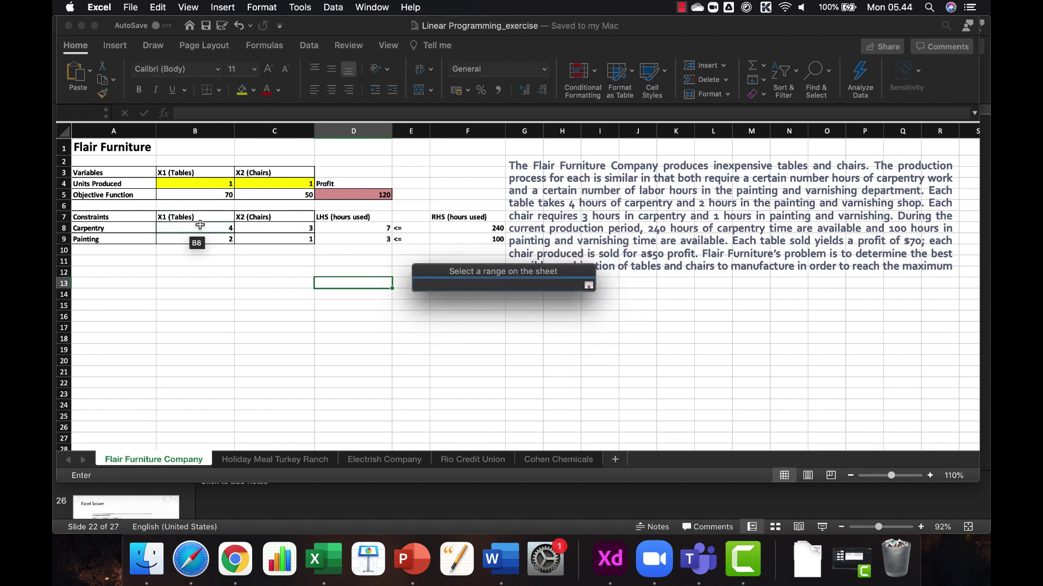
left_click_drag(200, 225, 294, 238)
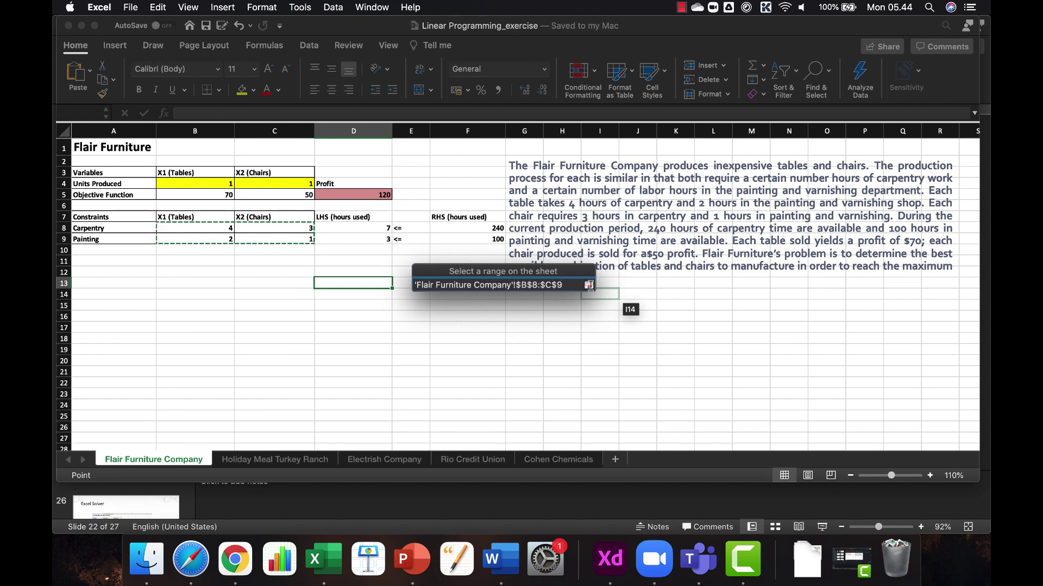
left_click(589, 287)
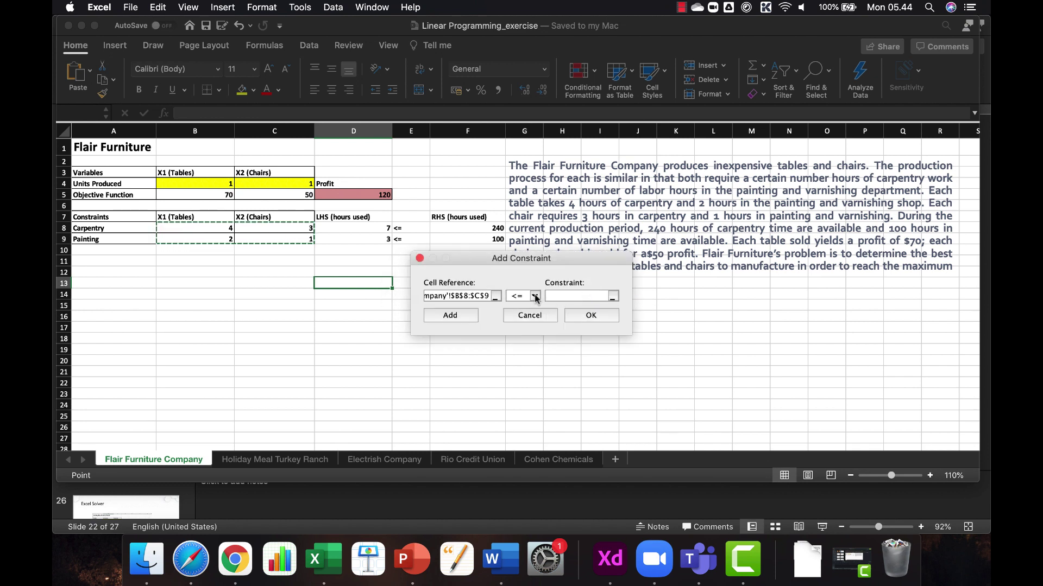
left_click(606, 296)
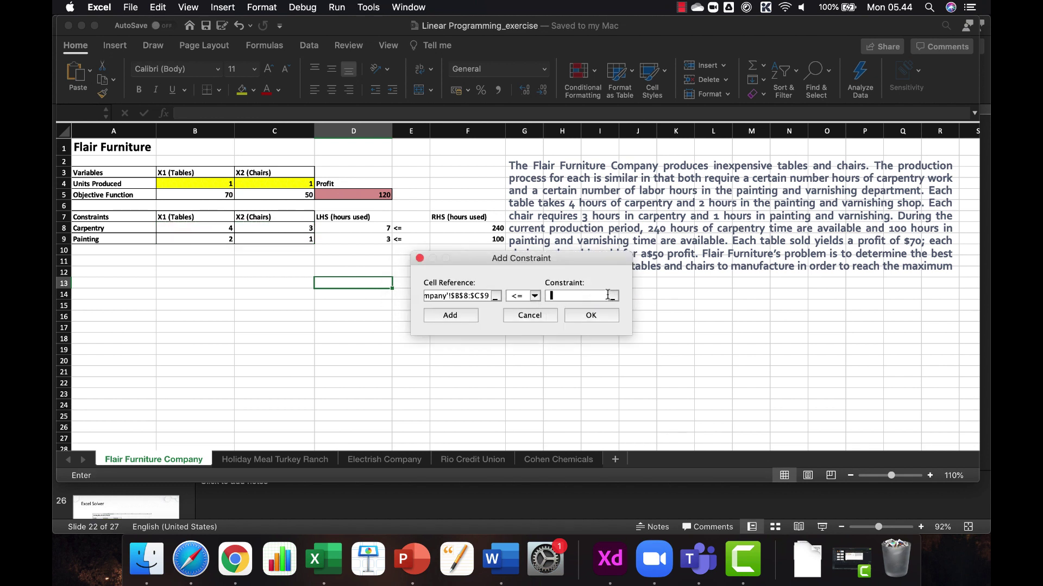
Change the constraint's cell reference to the LHS hours used, D8:D9
left_click(490, 295)
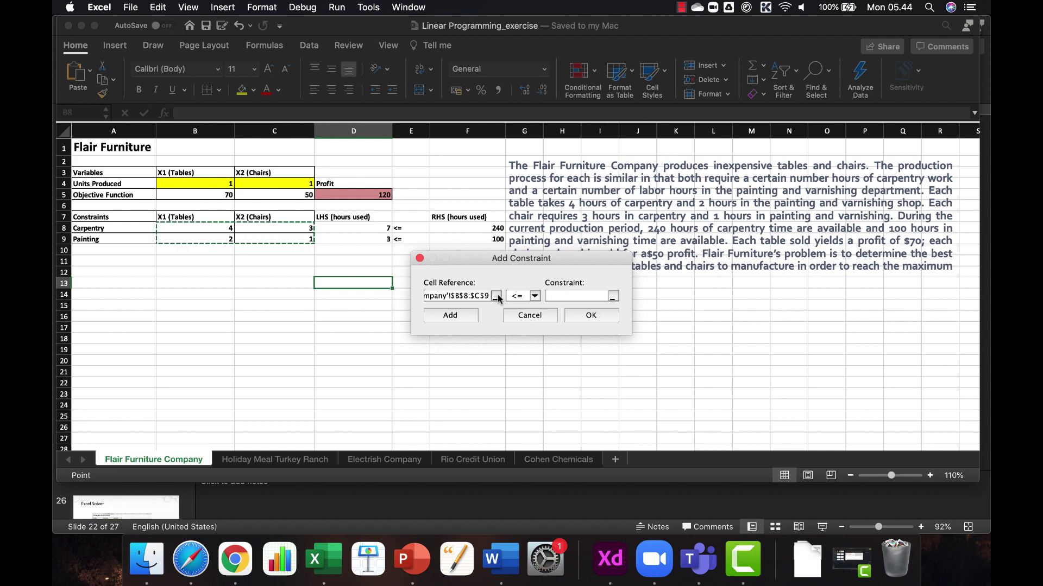
left_click(495, 297)
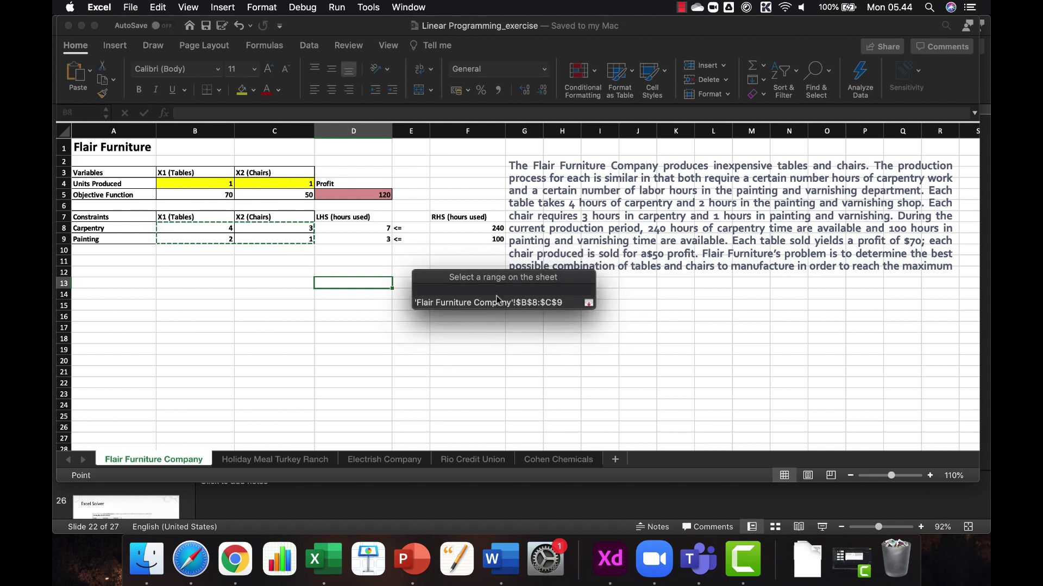
left_click_drag(359, 230, 368, 241)
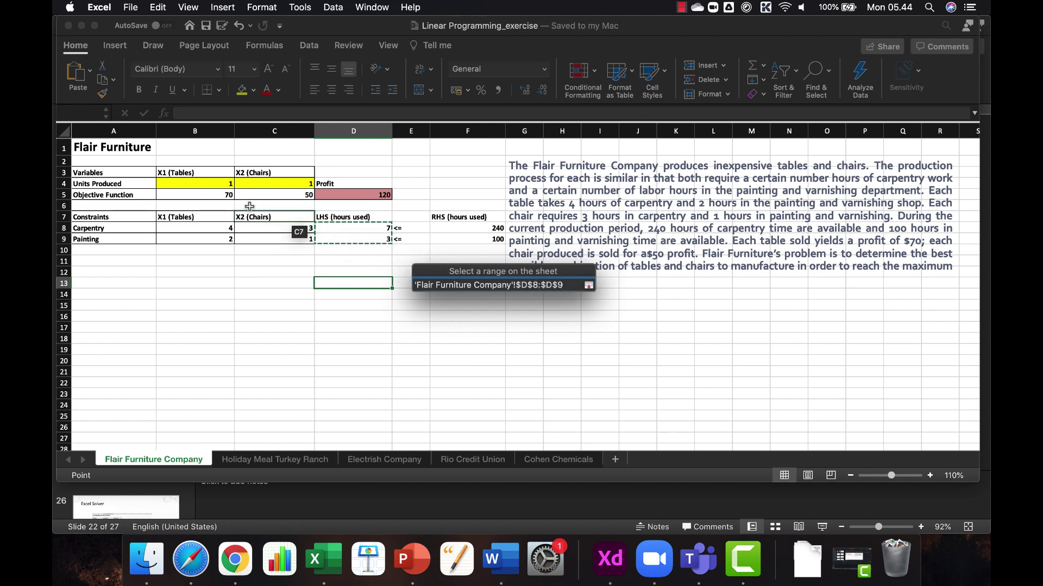
left_click(590, 285)
left_click(589, 284)
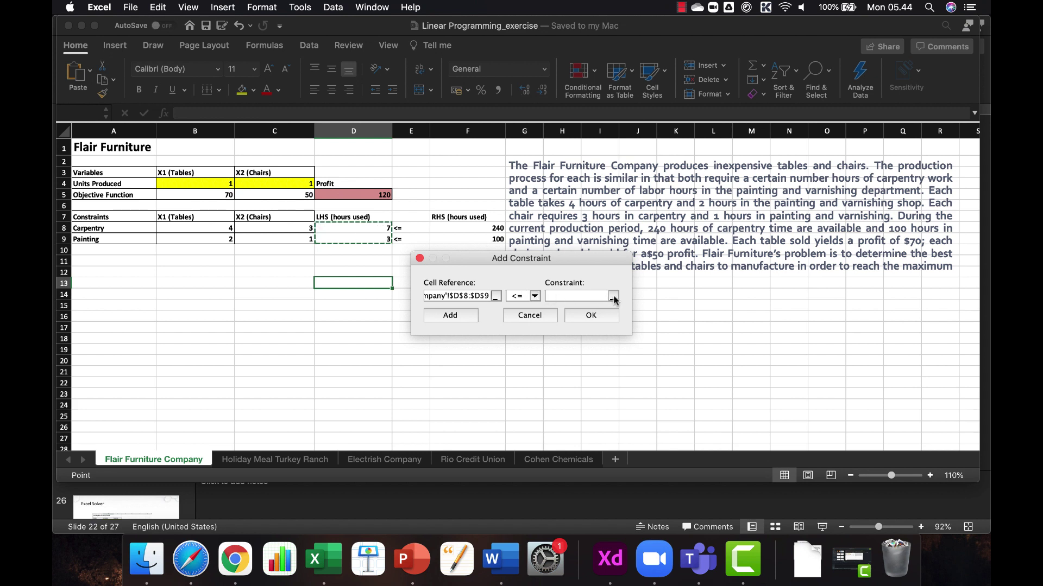
Set the constraint's limit to the RHS hours F8:F9 with the <= operator and add it to the Solver model
left_click(609, 298)
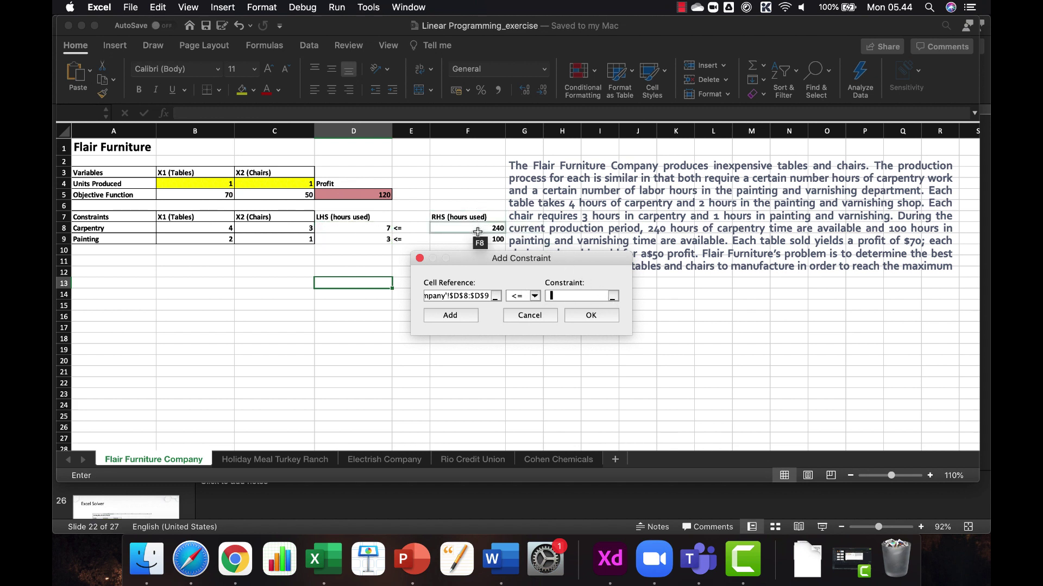
left_click_drag(478, 232, 477, 243)
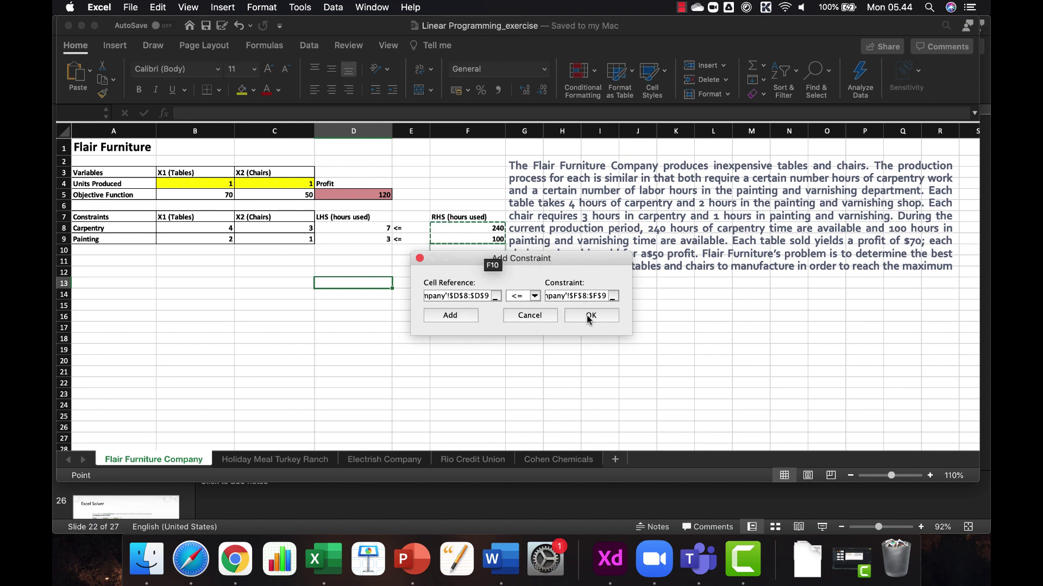
left_click(587, 317)
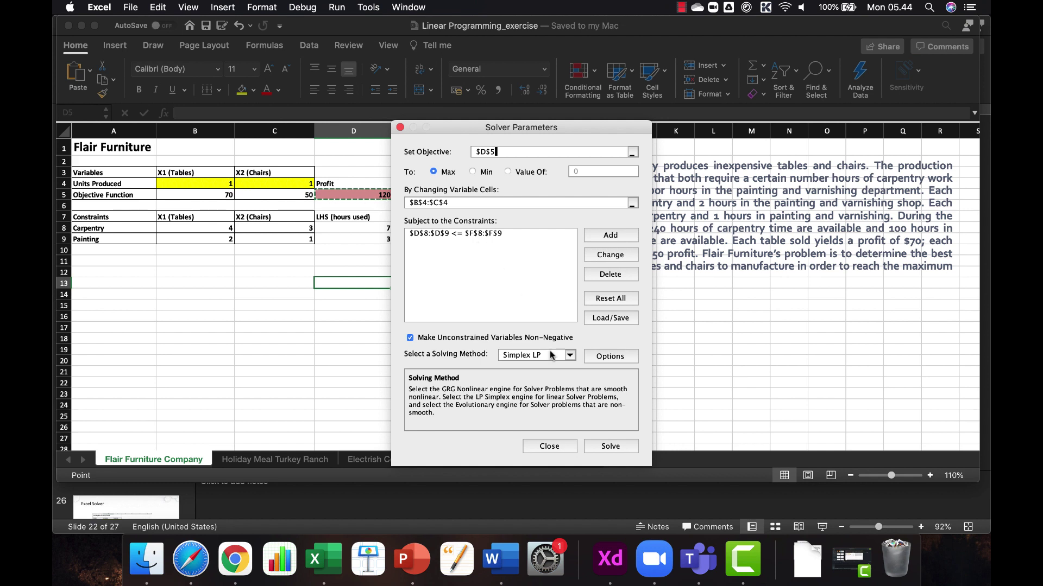
Solve the model with the Simplex LP method and keep the Solver solution in the worksheet
left_click(615, 450)
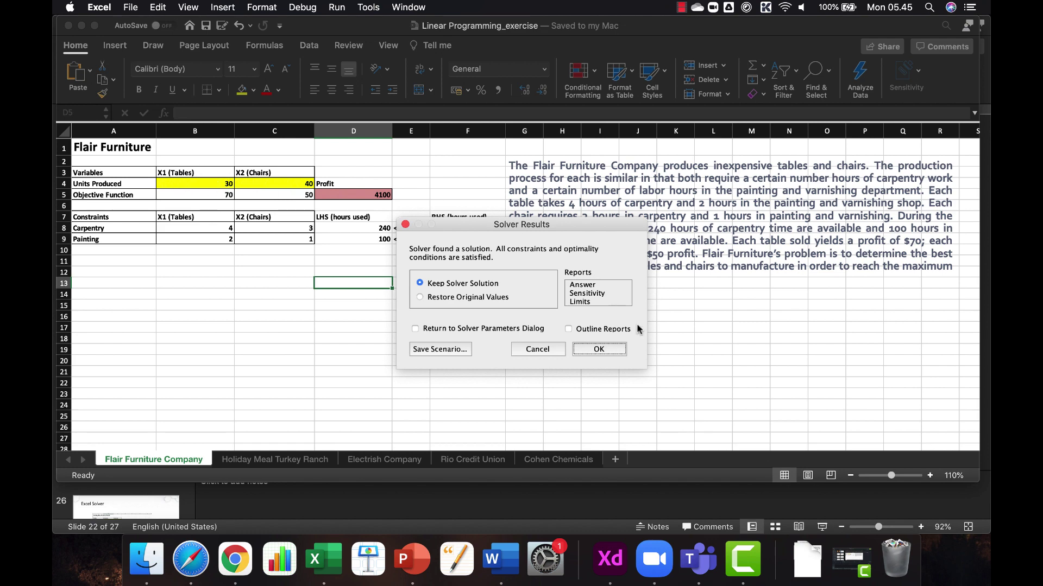
left_click(613, 351)
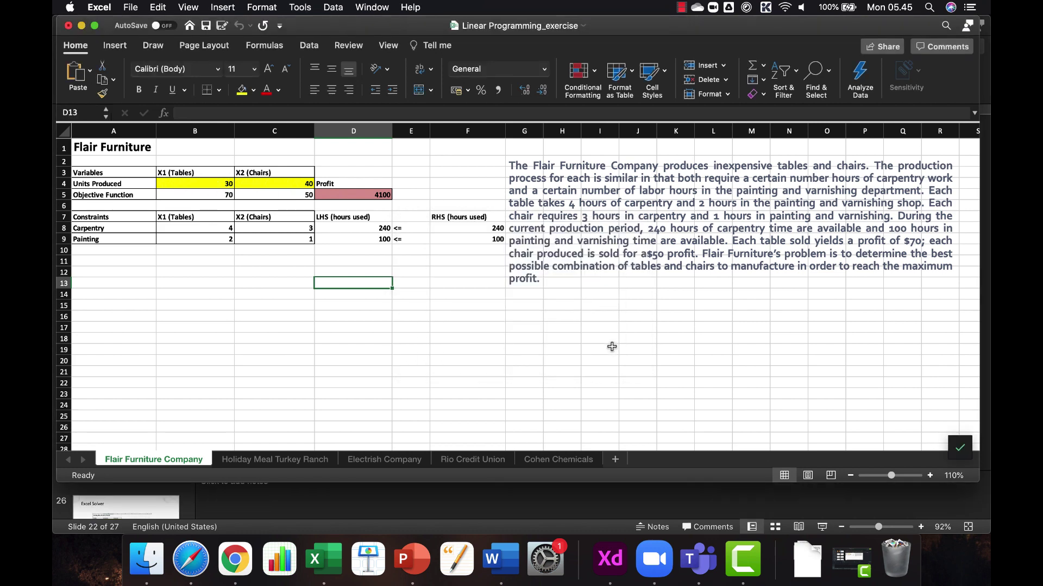